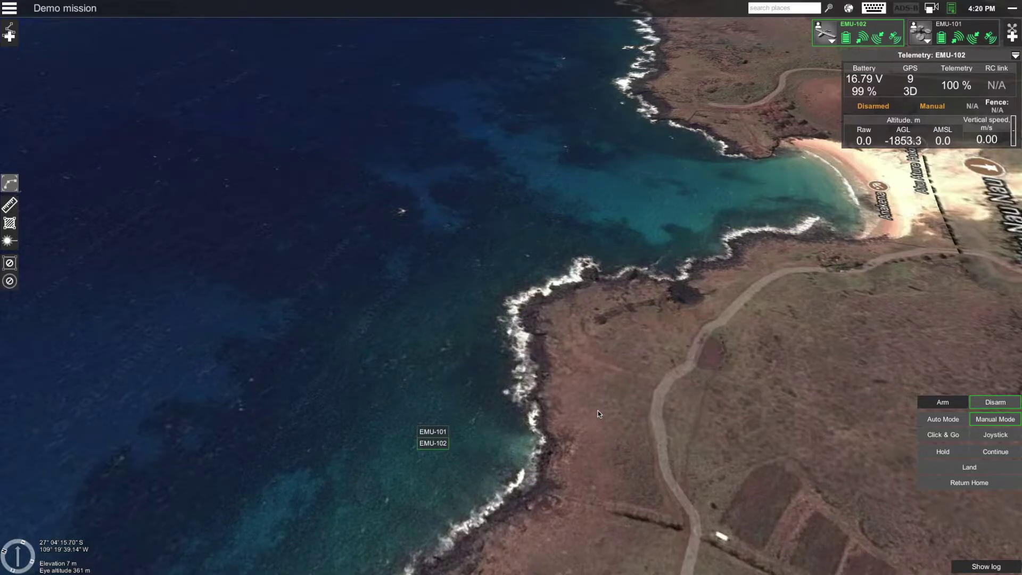
Create a HAZMAT placemark with the 1.2B icon on the land beside the coastline.
drag(598, 410, 562, 385)
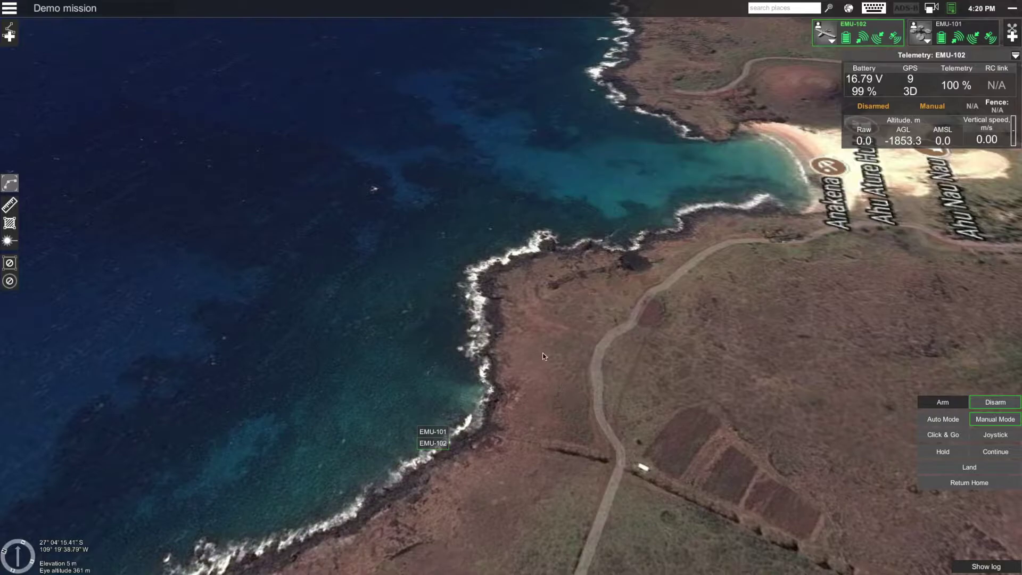
right_click(546, 371)
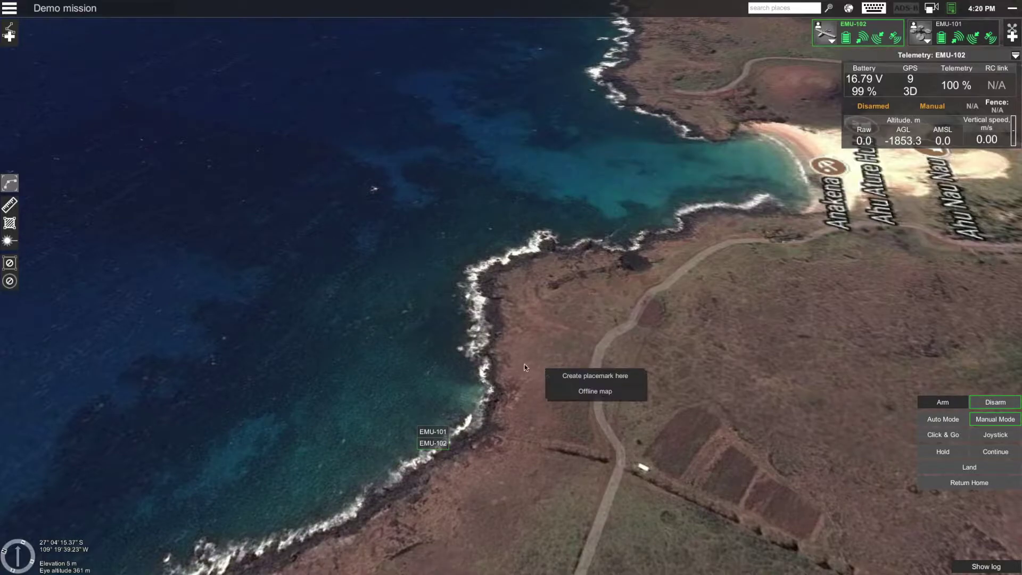
click(579, 375)
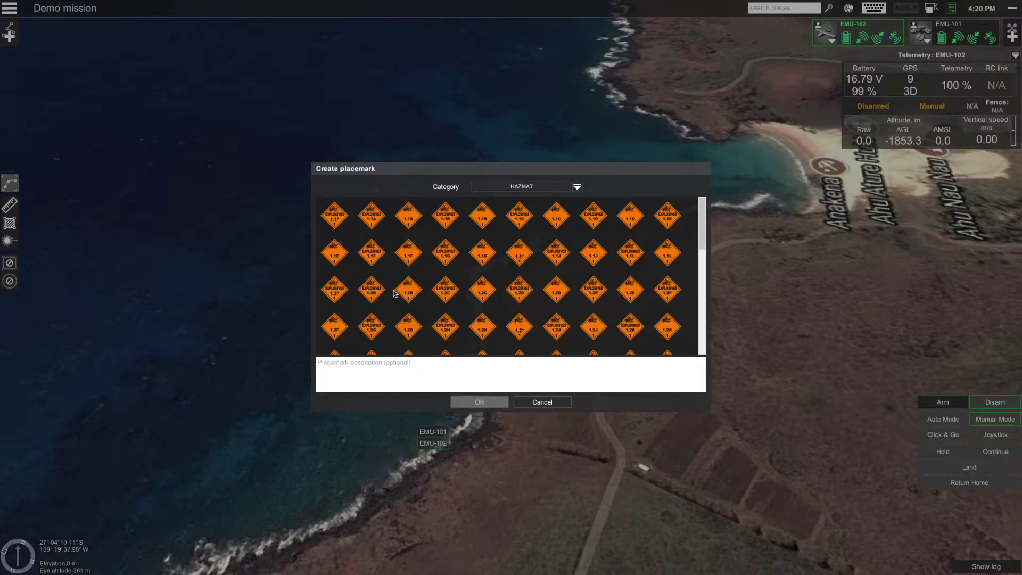
click(410, 291)
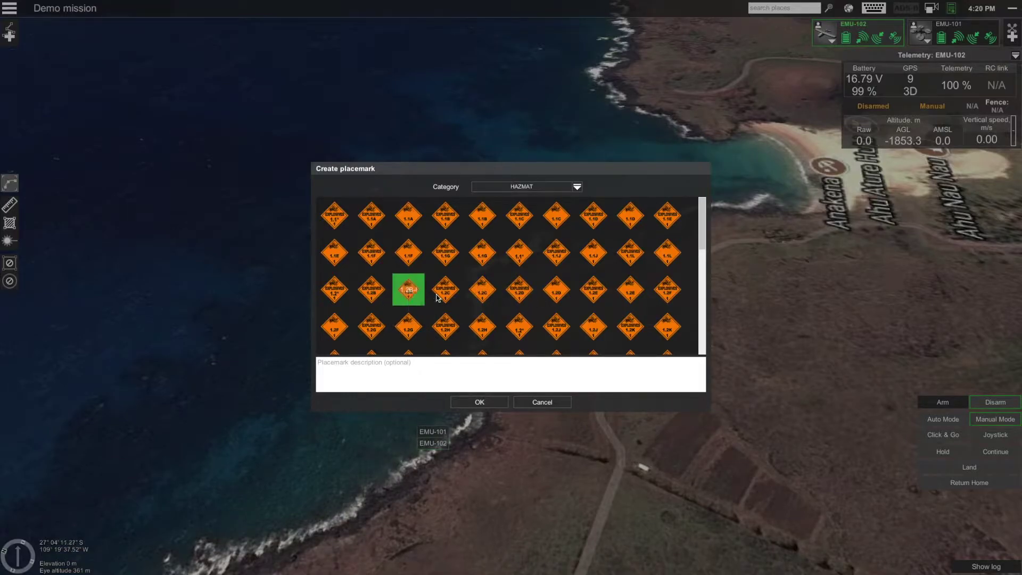
click(475, 402)
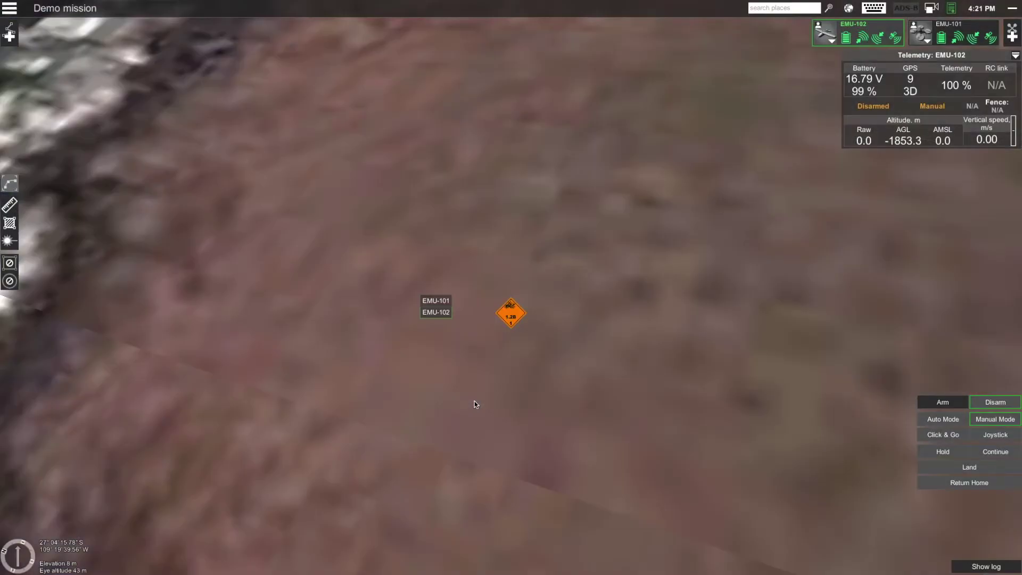
scroll(511, 349, down, 4)
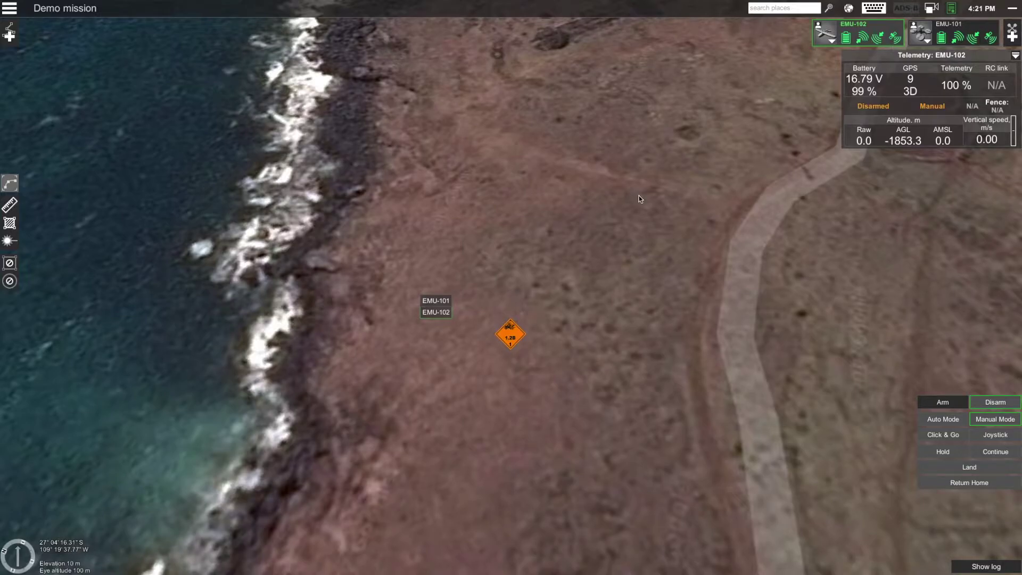
Import placemarks from the KML file 9.8.kml.
click(849, 9)
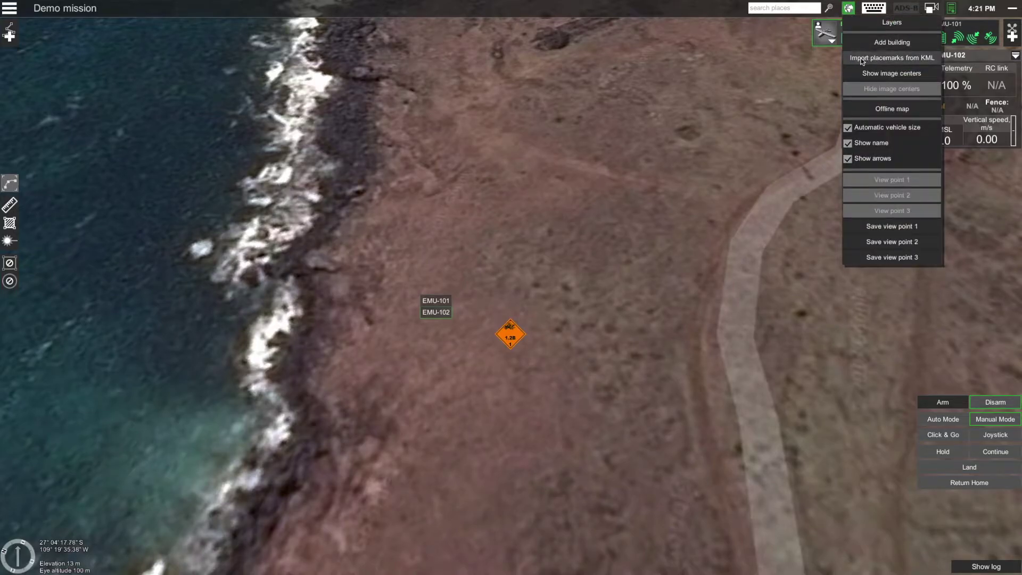
click(877, 58)
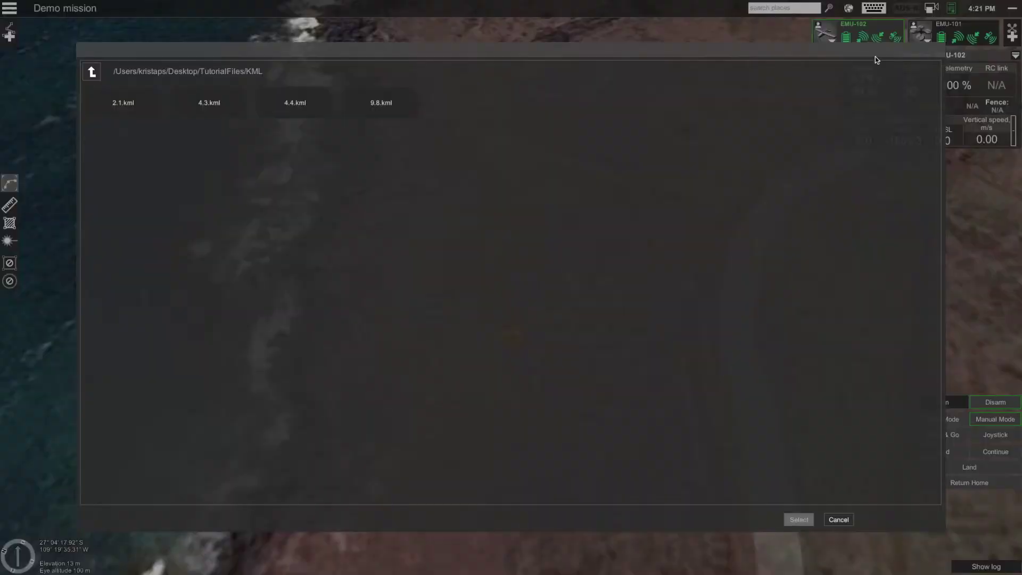
click(382, 102)
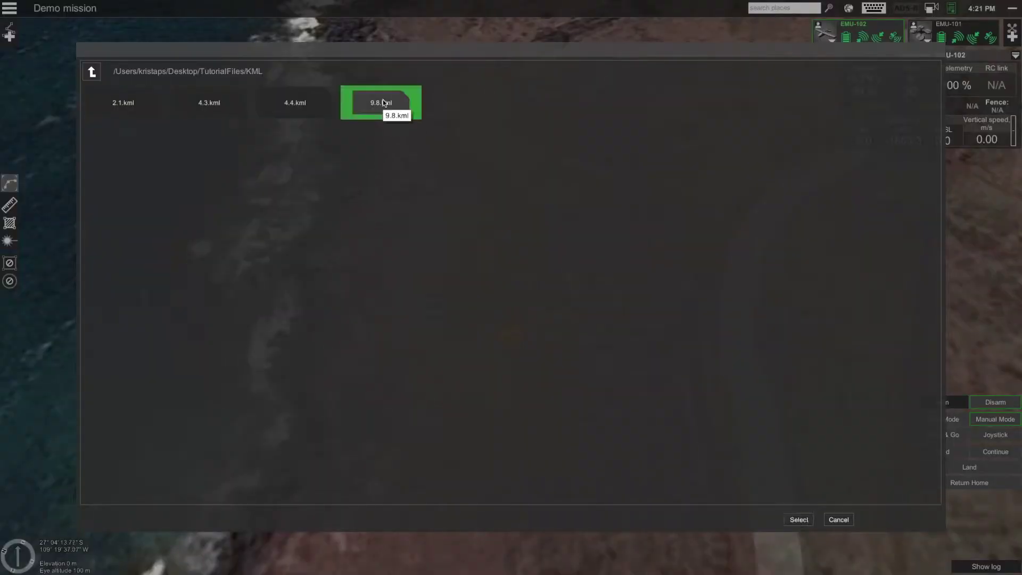
click(798, 519)
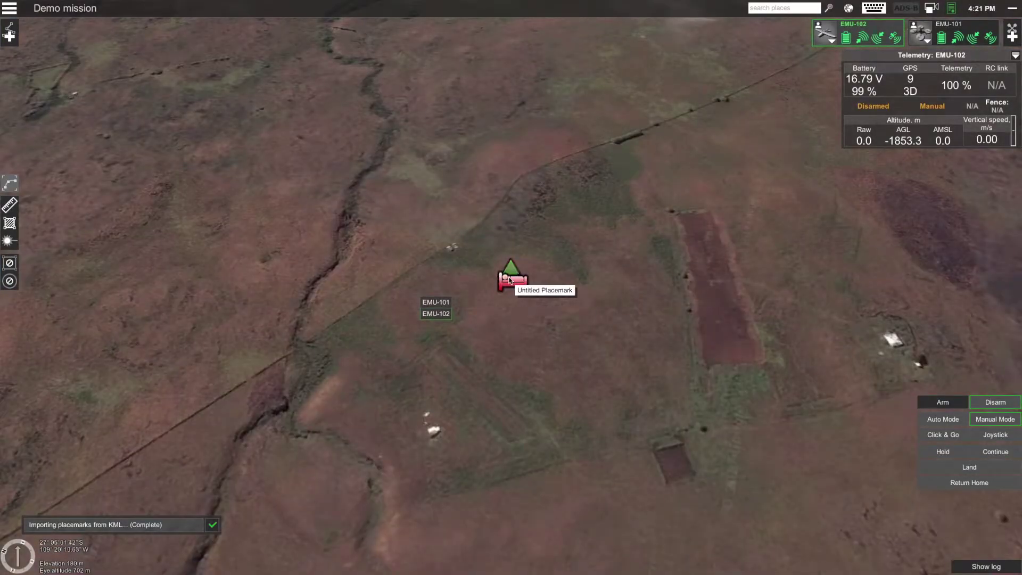
Move the red bed placemark northeast of the tree placemark.
scroll(509, 281, up, 3)
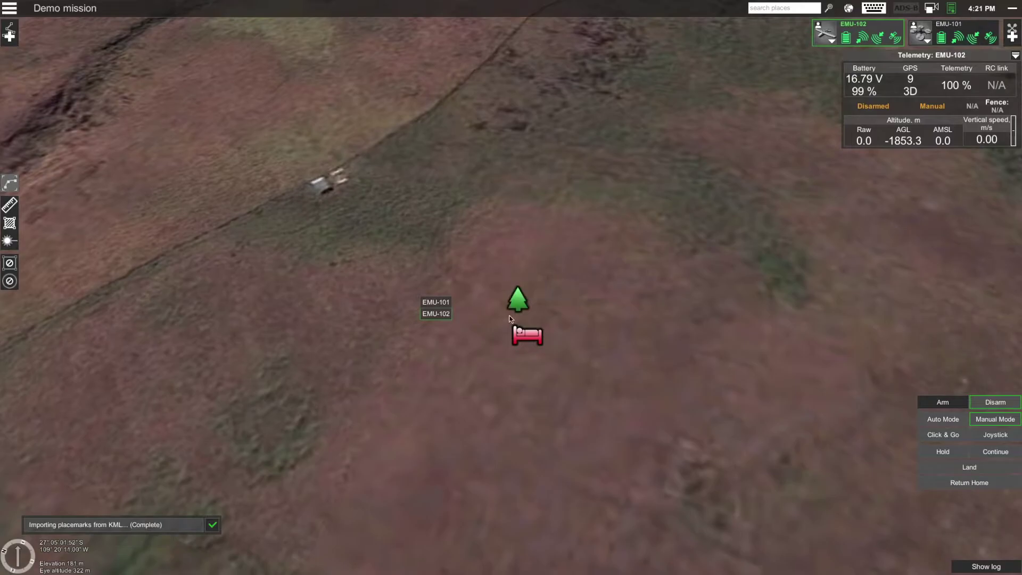
scroll(503, 327, up, 2)
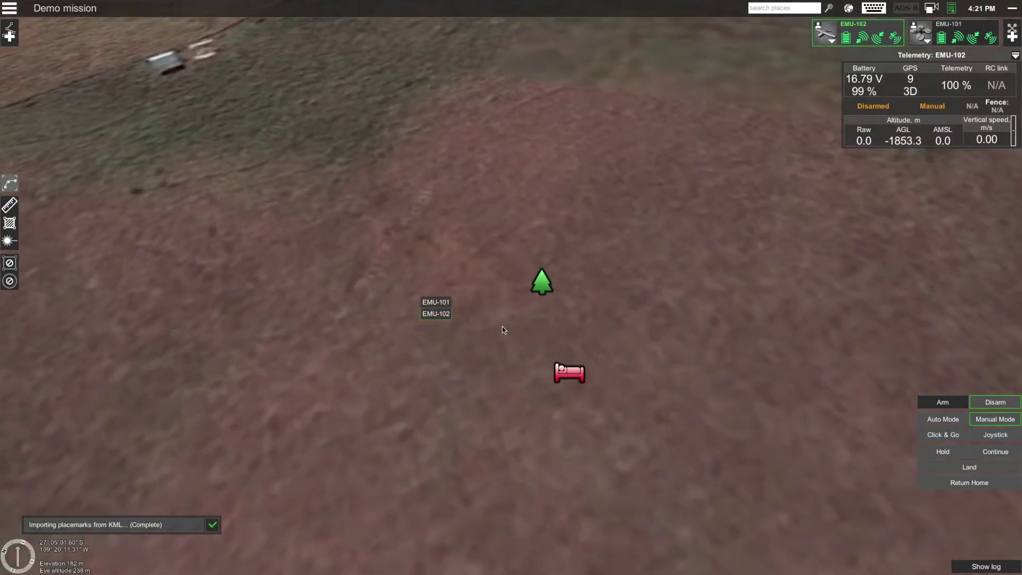
right_click(568, 373)
click(597, 379)
click(725, 203)
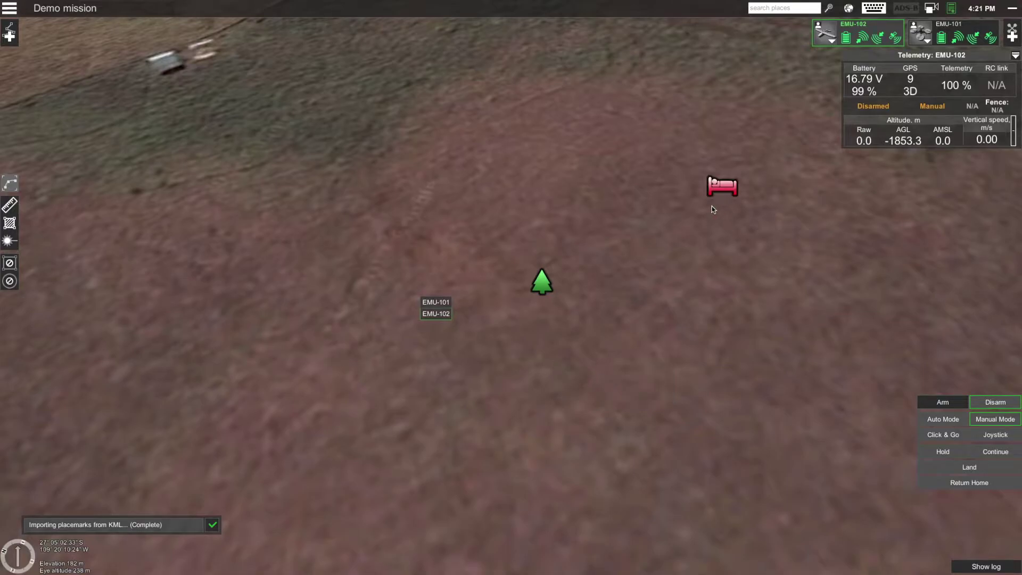
Delete the green tree placemark from the map.
right_click(544, 287)
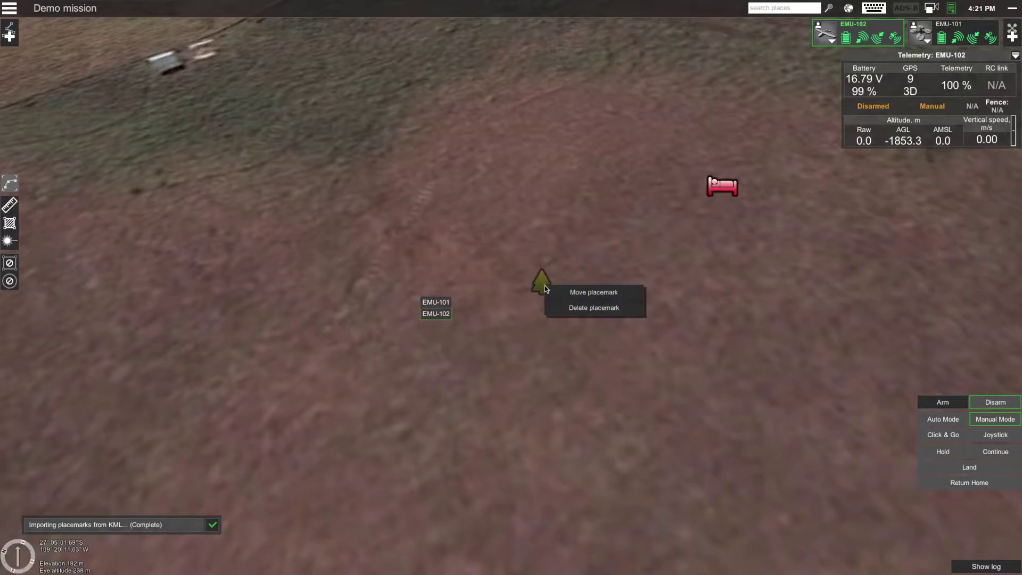
click(578, 309)
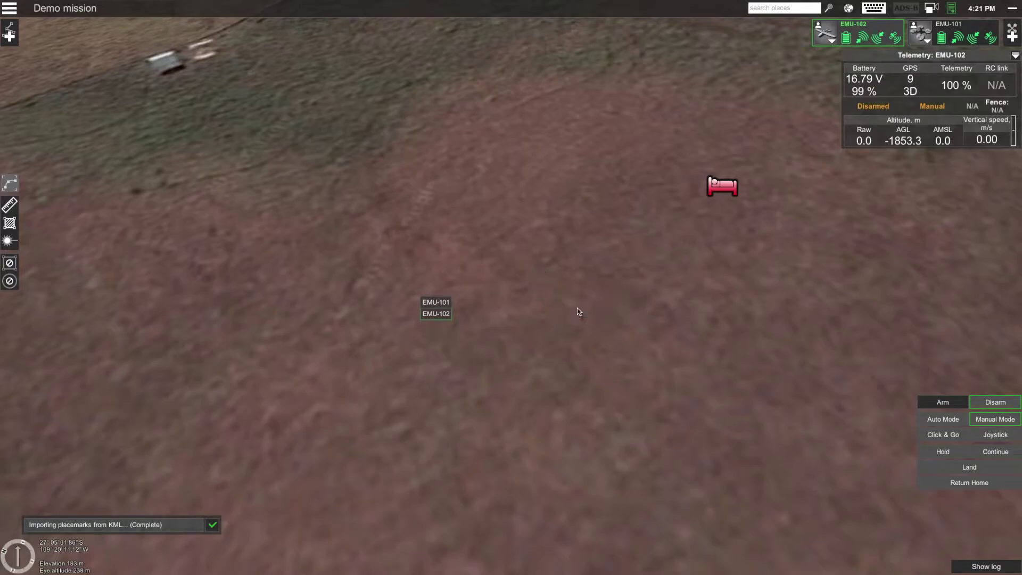
scroll(579, 367, down, 2)
scroll(549, 272, down, 3)
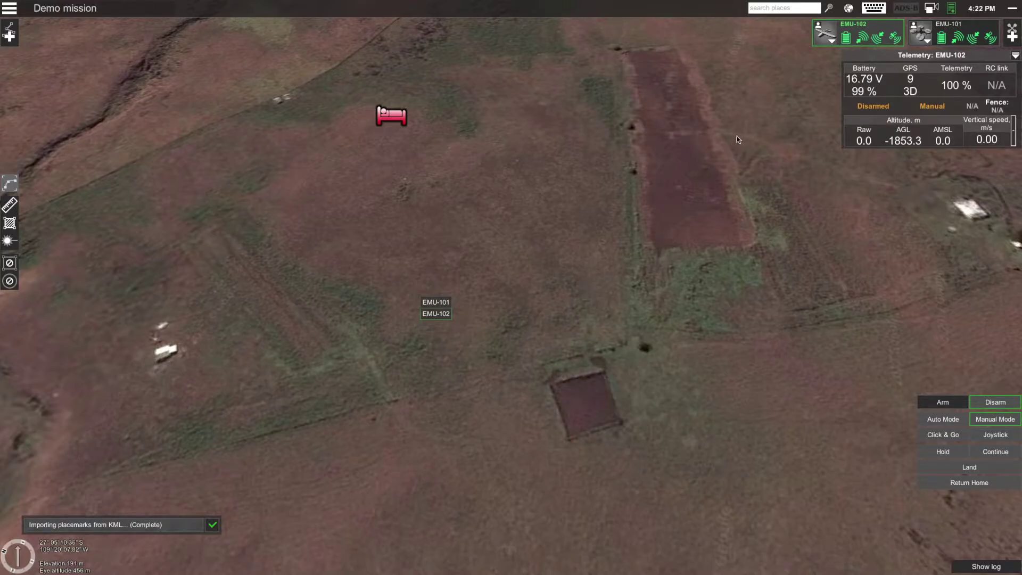
Import the polygon placemark from the KML file 2.1.kml.
click(851, 8)
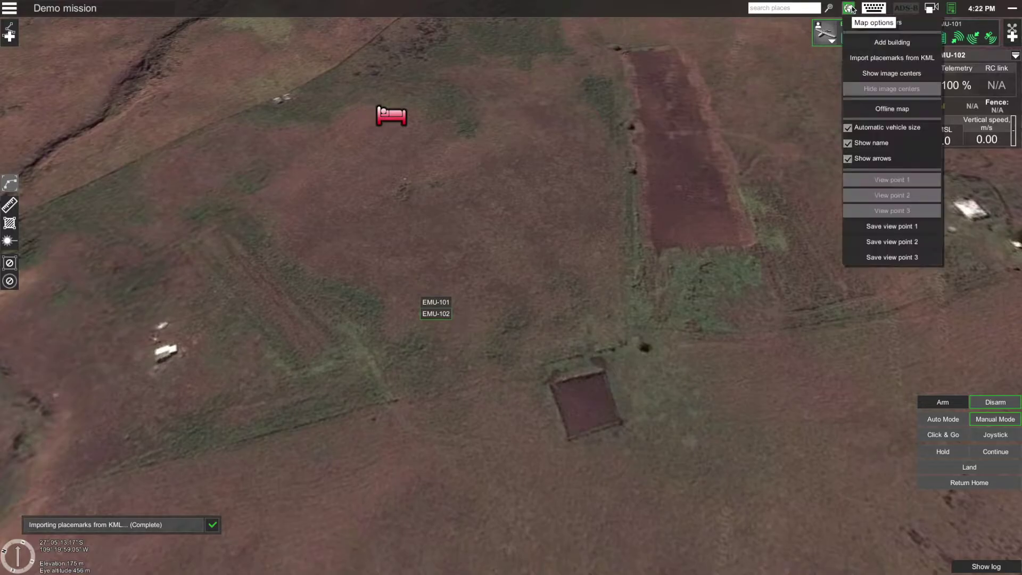
click(874, 58)
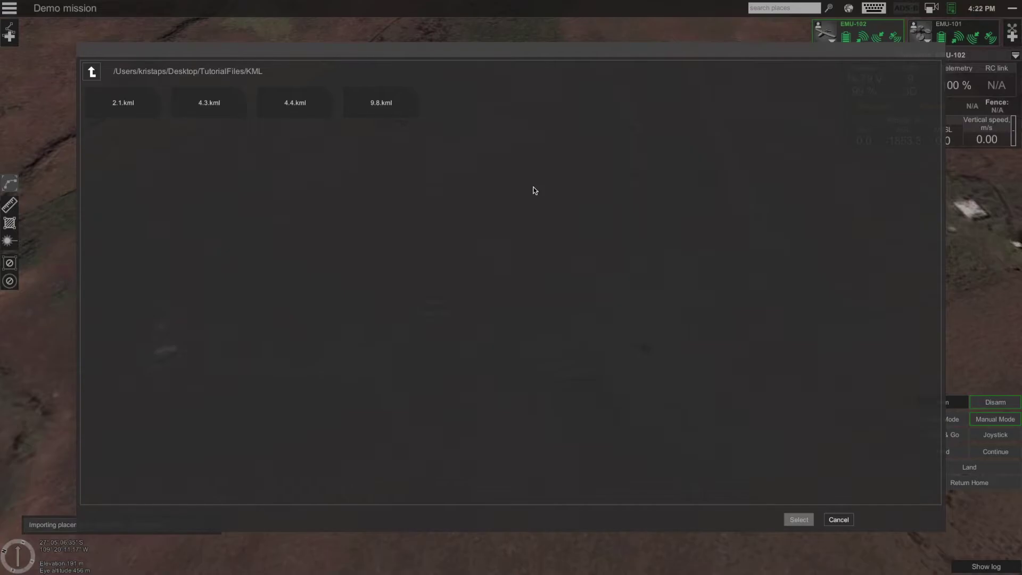
click(138, 114)
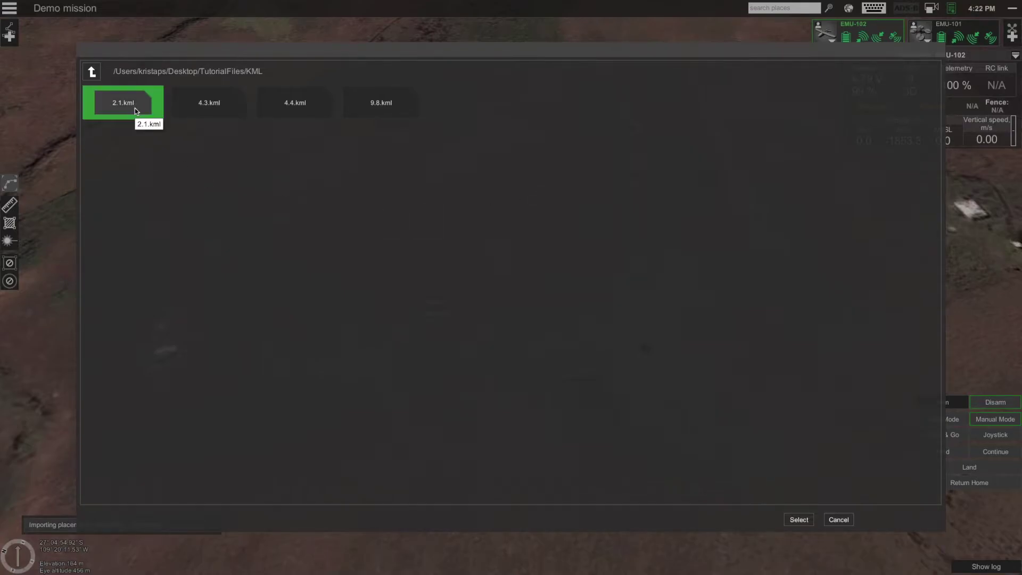
click(796, 518)
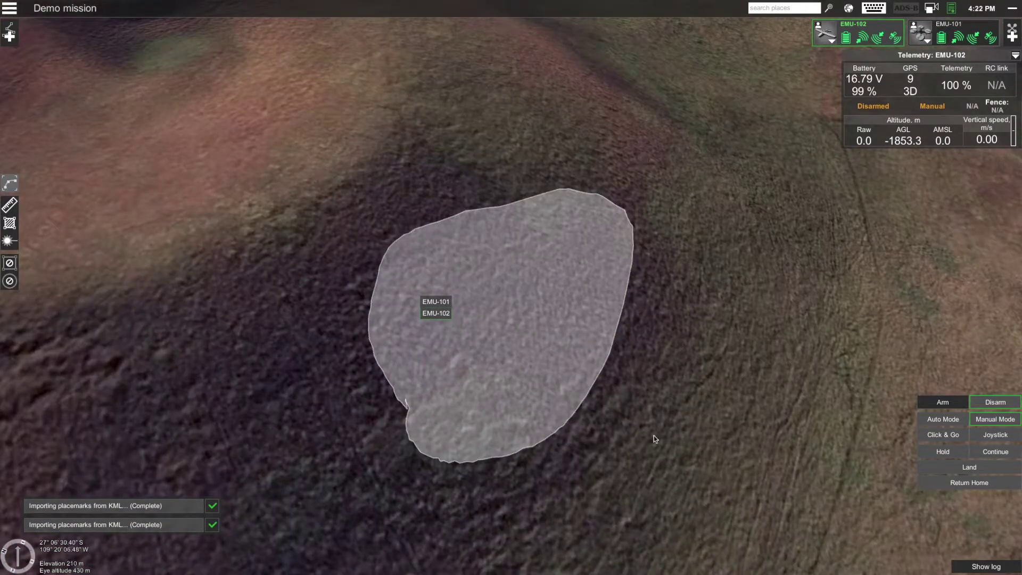
right_drag(654, 436, 686, 467)
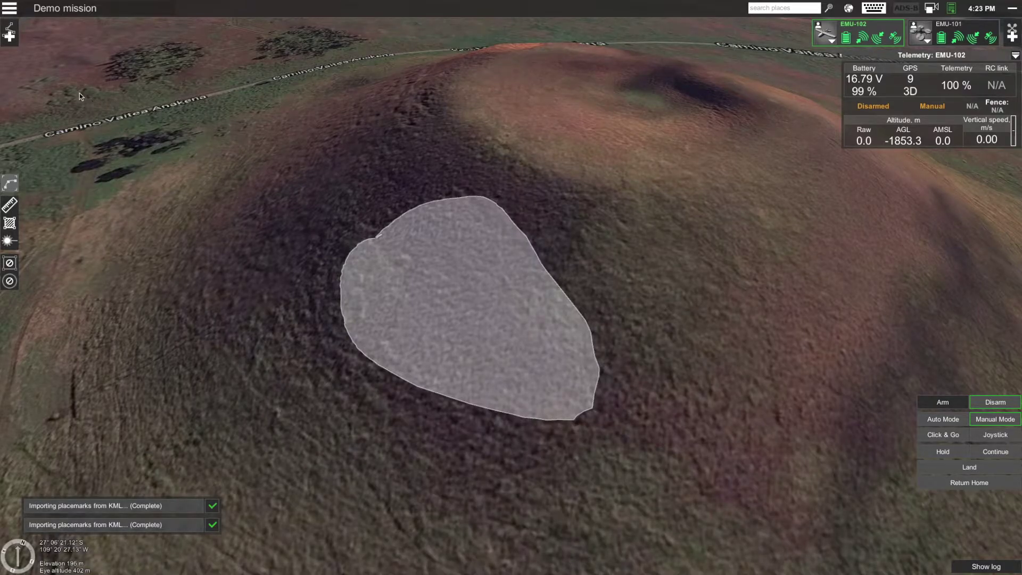
Start a new route imported from 2.1.kml, bringing in its LinearRing segments as an area scan.
click(15, 44)
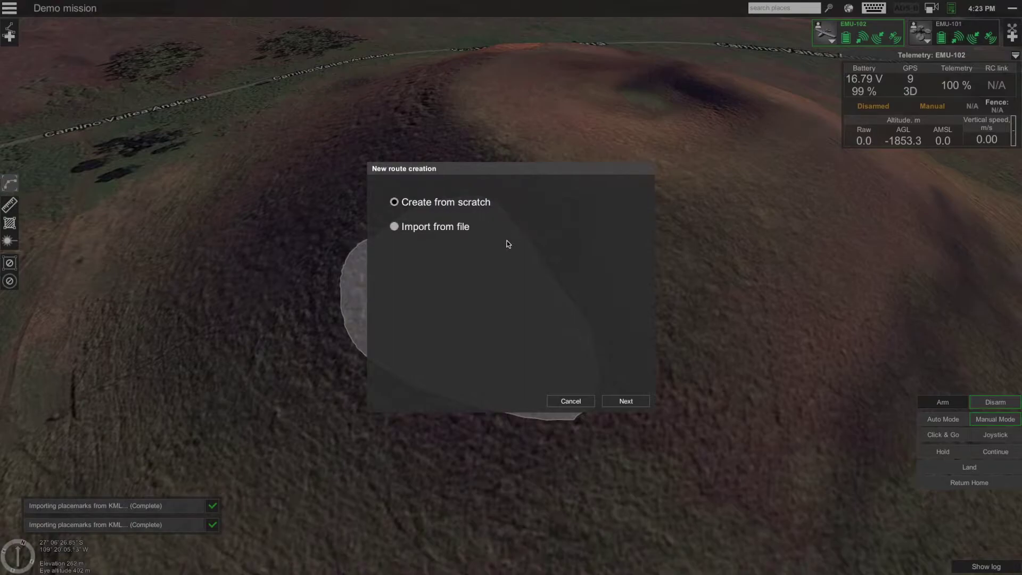
click(394, 227)
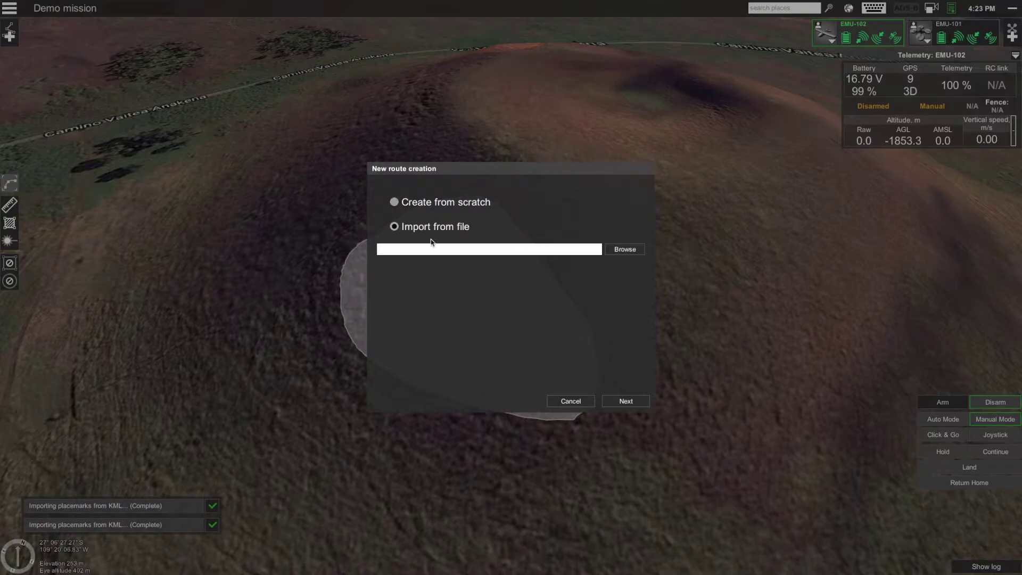
click(621, 250)
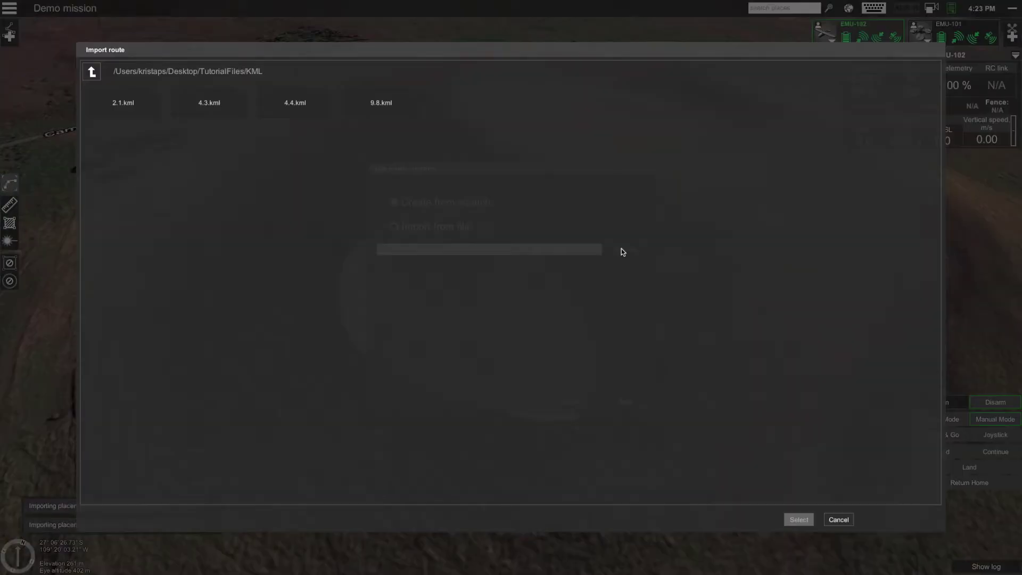
click(131, 110)
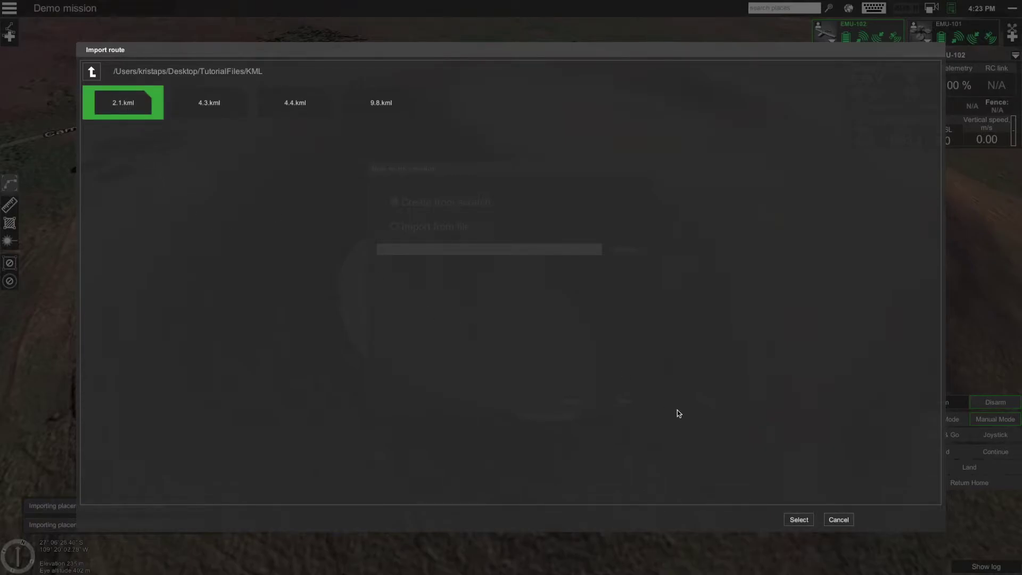
click(801, 519)
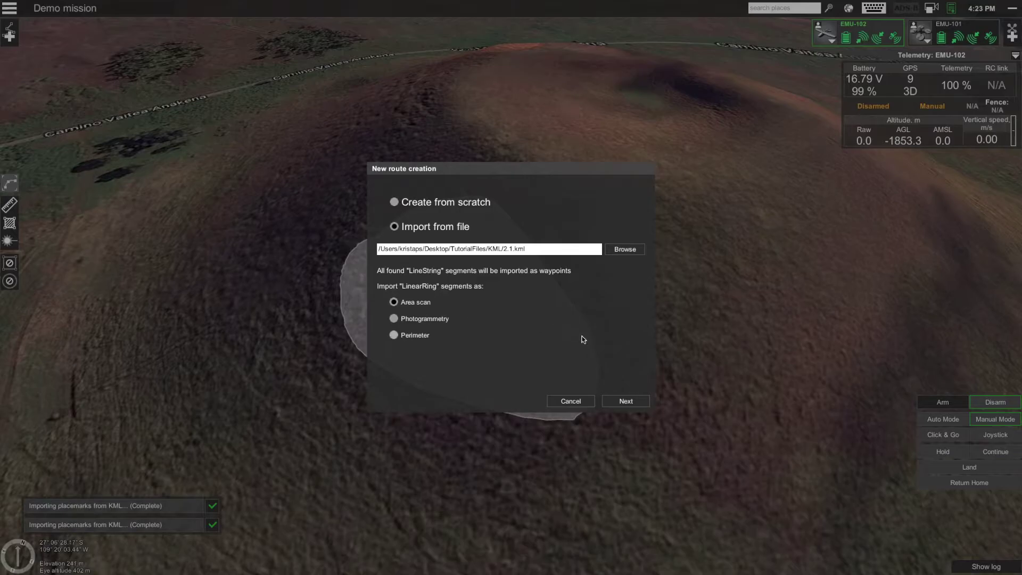
click(628, 402)
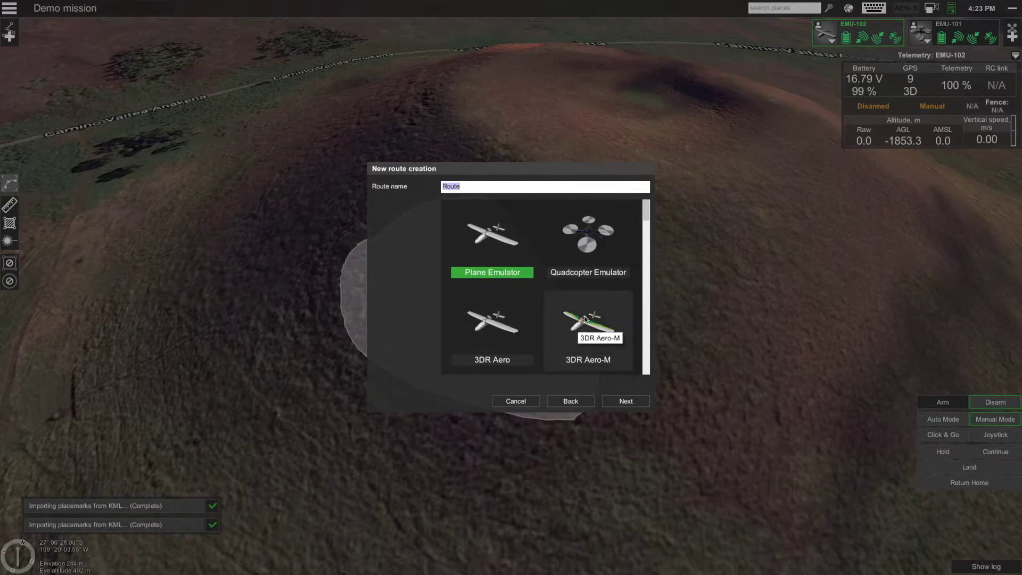
Assign the Quadcopter Emulator profile to the new route and create it with the default route parameters.
click(593, 246)
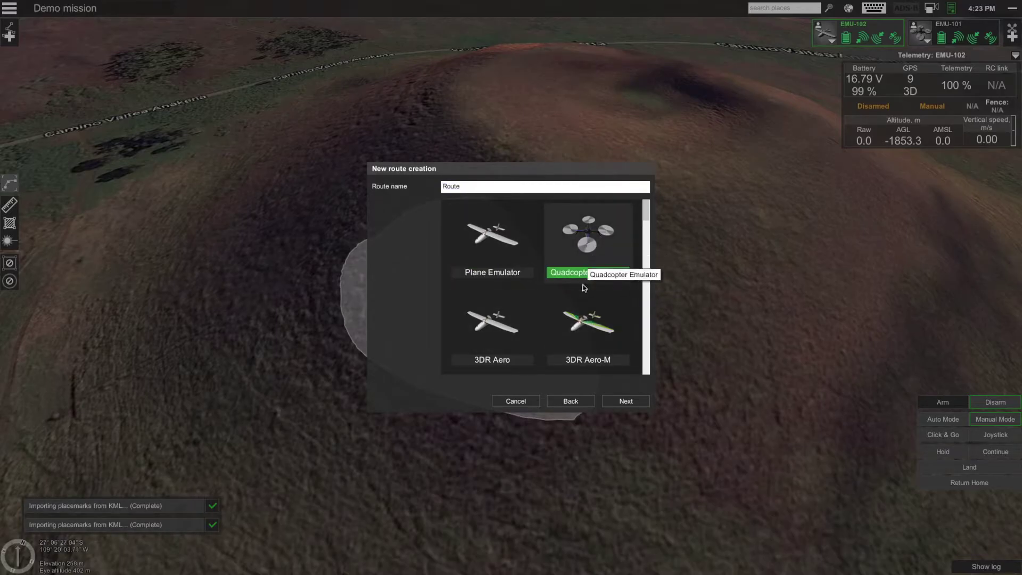
click(627, 401)
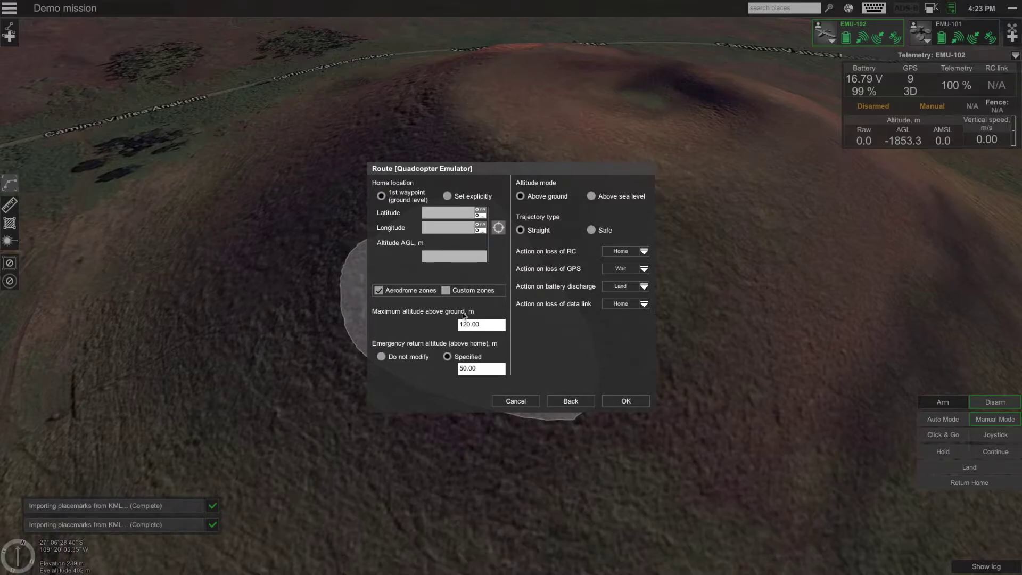
click(627, 401)
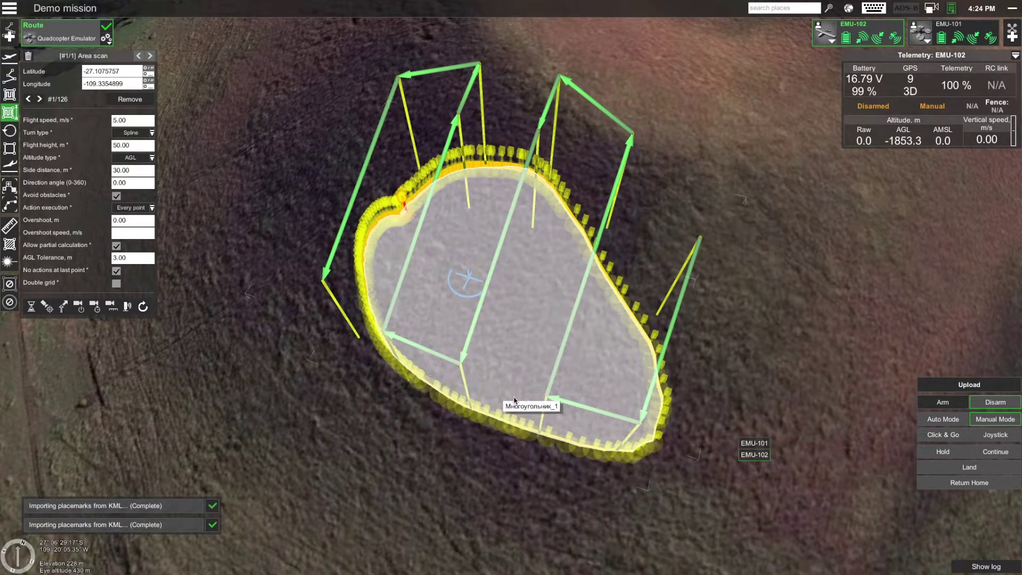
Set the area scan's turn type to Stop&Turn and its flight height to 25 m.
mouse_move(351, 337)
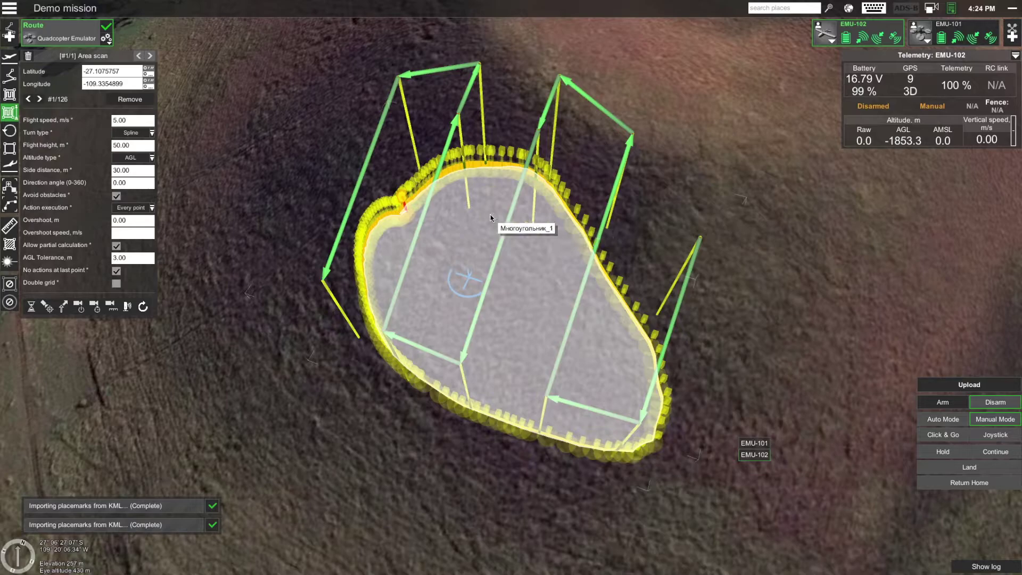
click(143, 134)
click(133, 162)
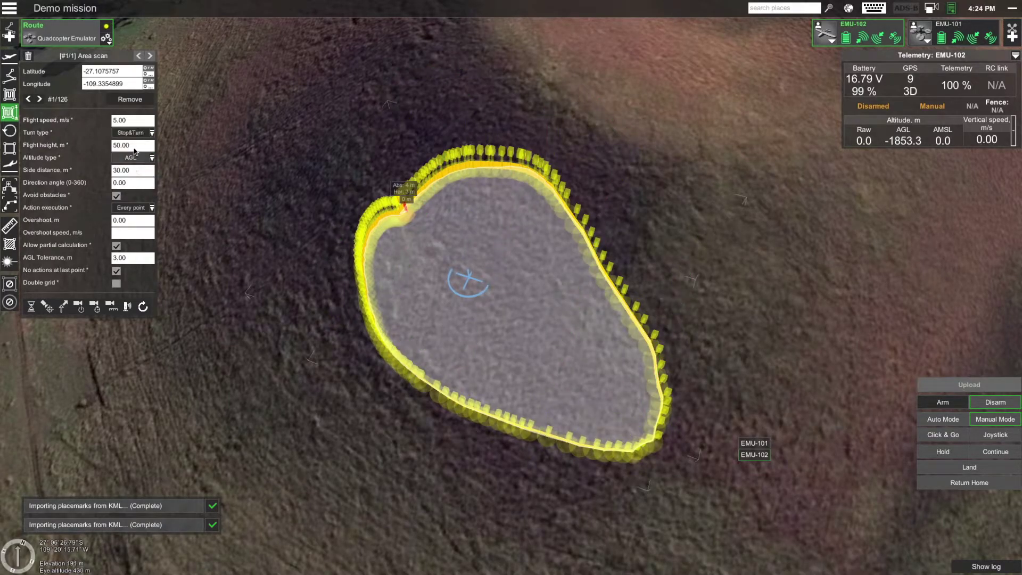
click(138, 149)
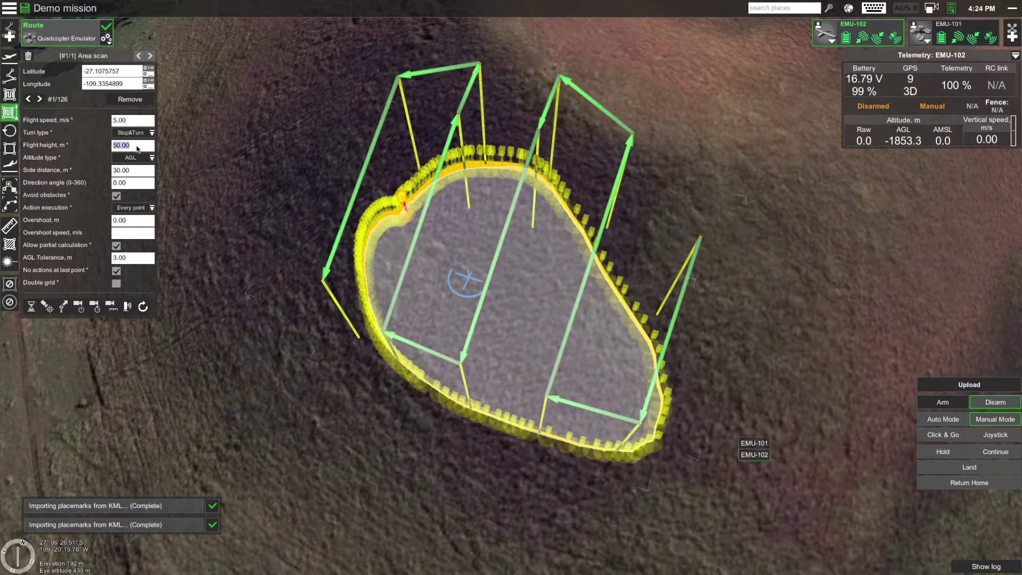
text(25)
key(Return)
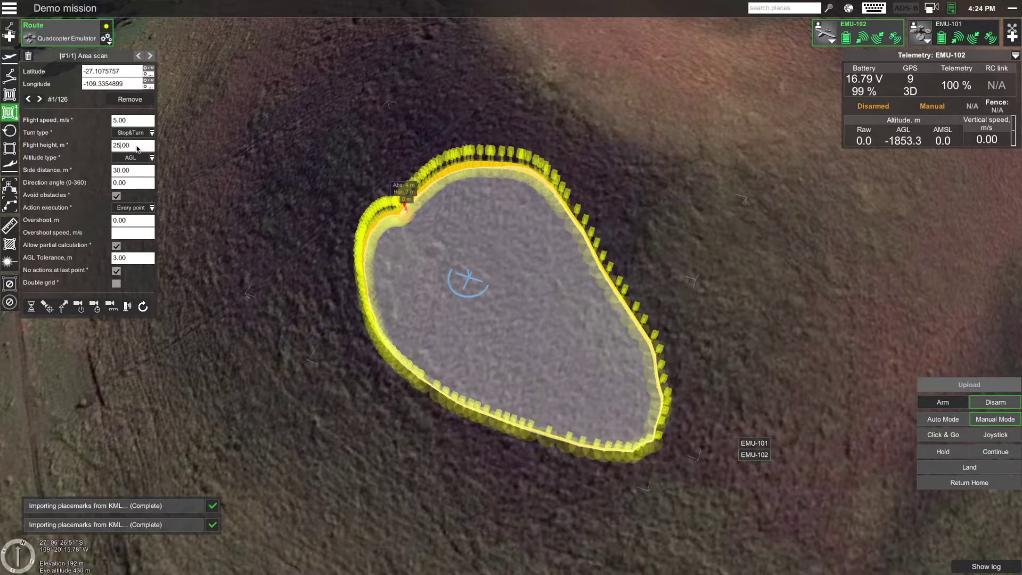
right_drag(577, 415, 577, 468)
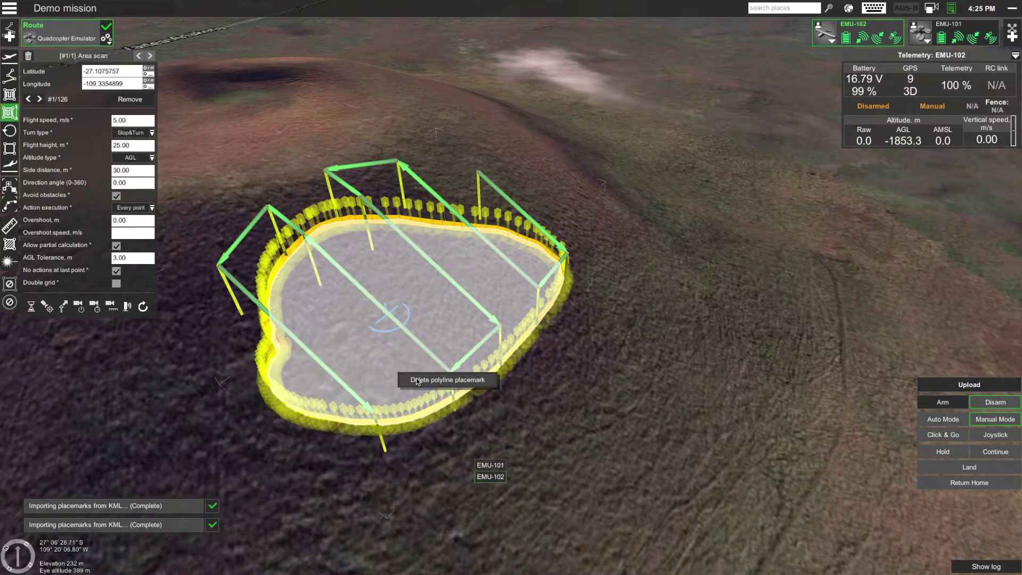
Delete the polygon placemark lying beneath the area scan route.
click(445, 380)
drag(445, 380, 716, 394)
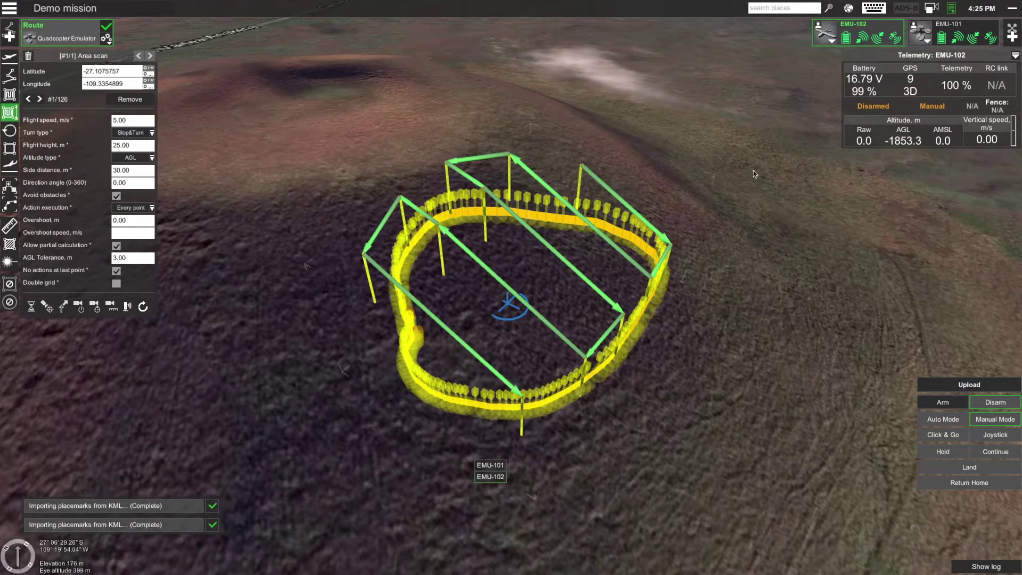
right_drag(749, 195, 778, 82)
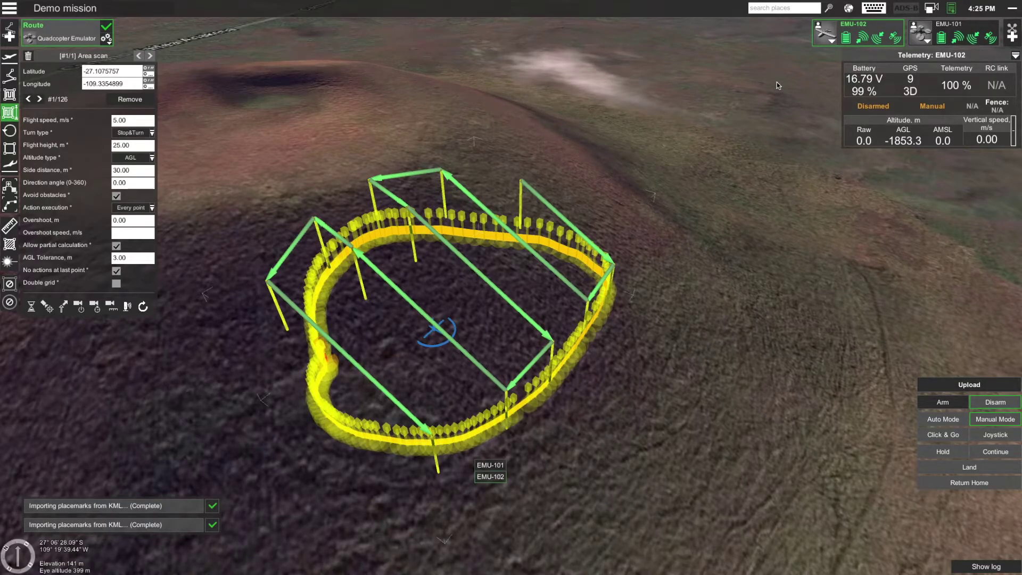
Import the placemarks from the KML file 4.4.kml onto the map.
click(848, 8)
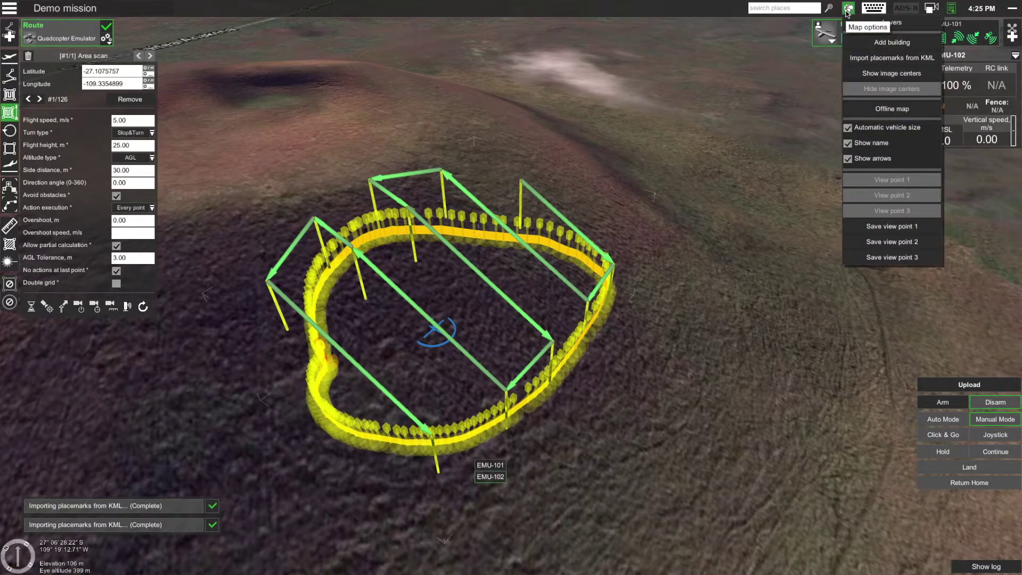
click(866, 59)
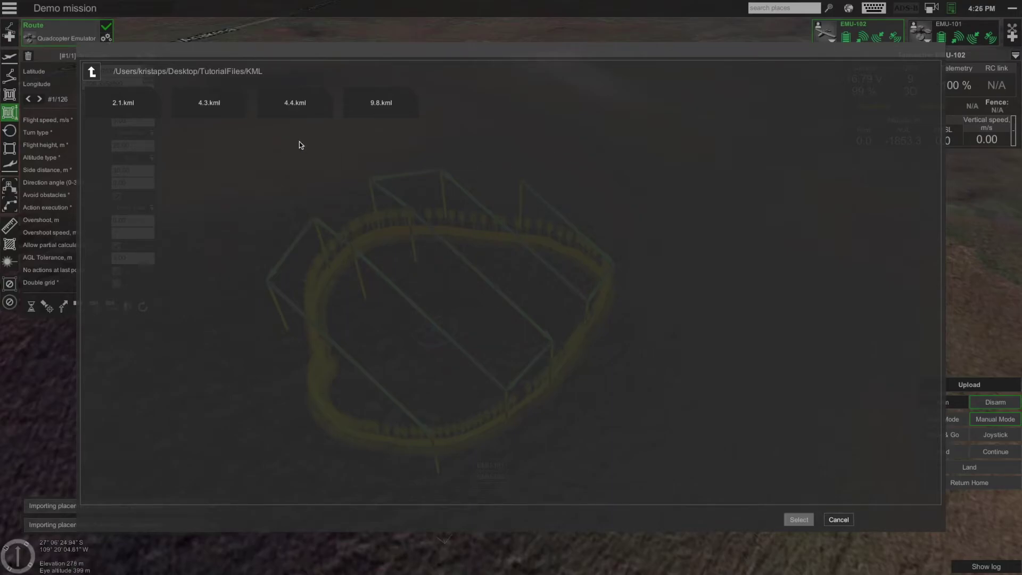
click(294, 107)
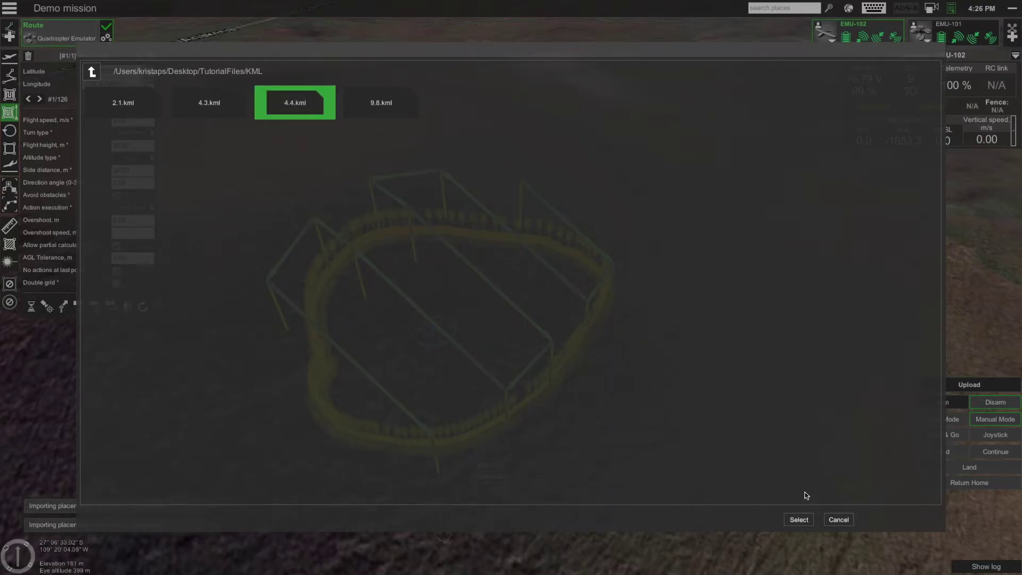
click(798, 519)
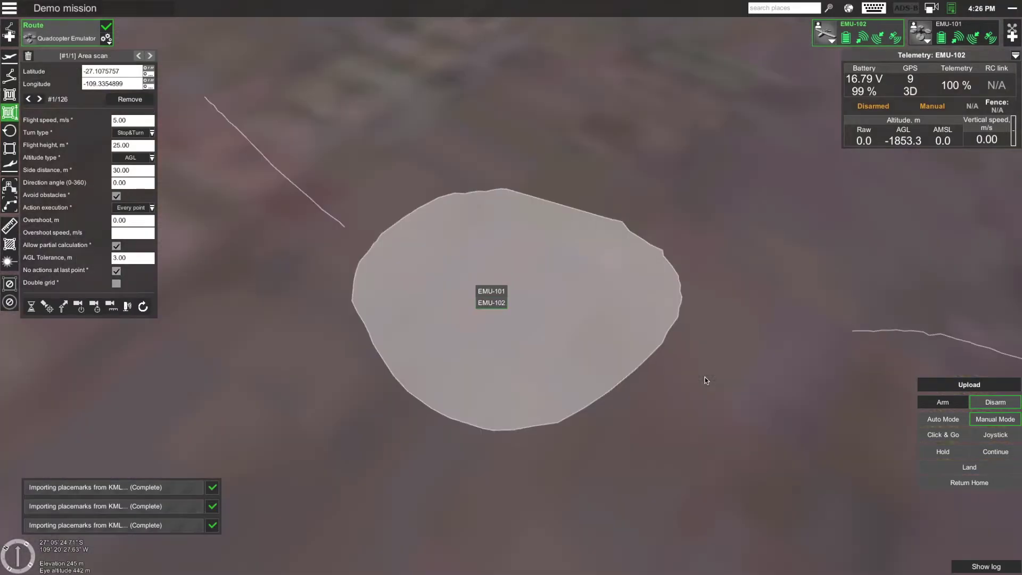
drag(691, 419, 656, 449)
drag(534, 491, 478, 485)
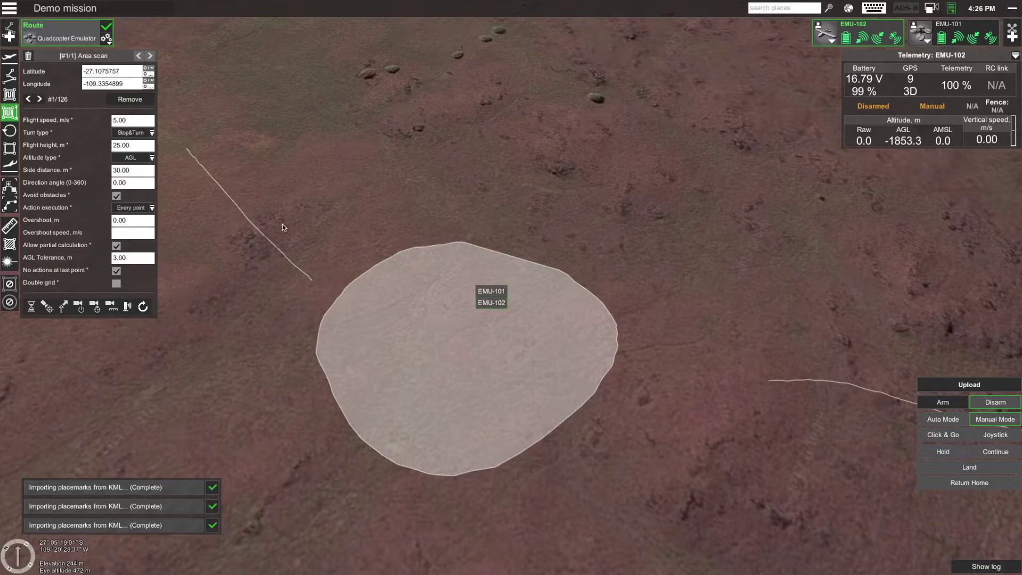
drag(721, 438, 651, 361)
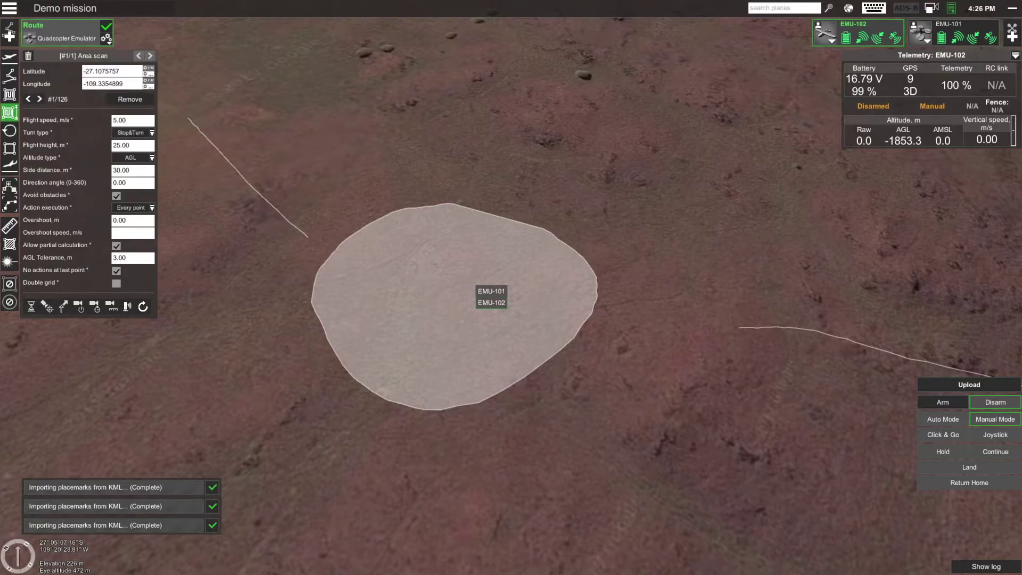
Start a new route imported from 4.4.kml, bringing in its LinearRing segments as an area scan.
click(10, 34)
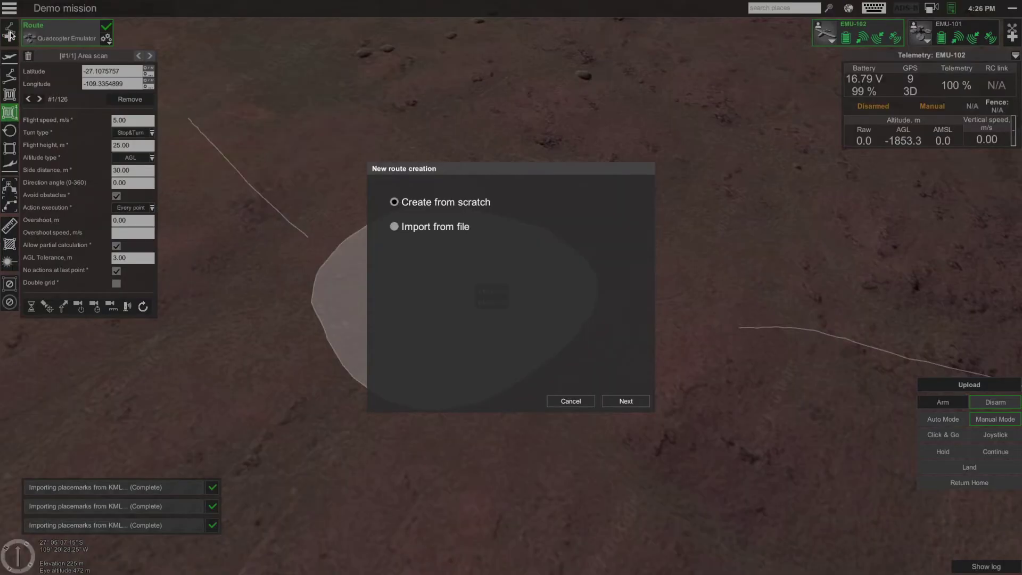
click(394, 226)
click(631, 251)
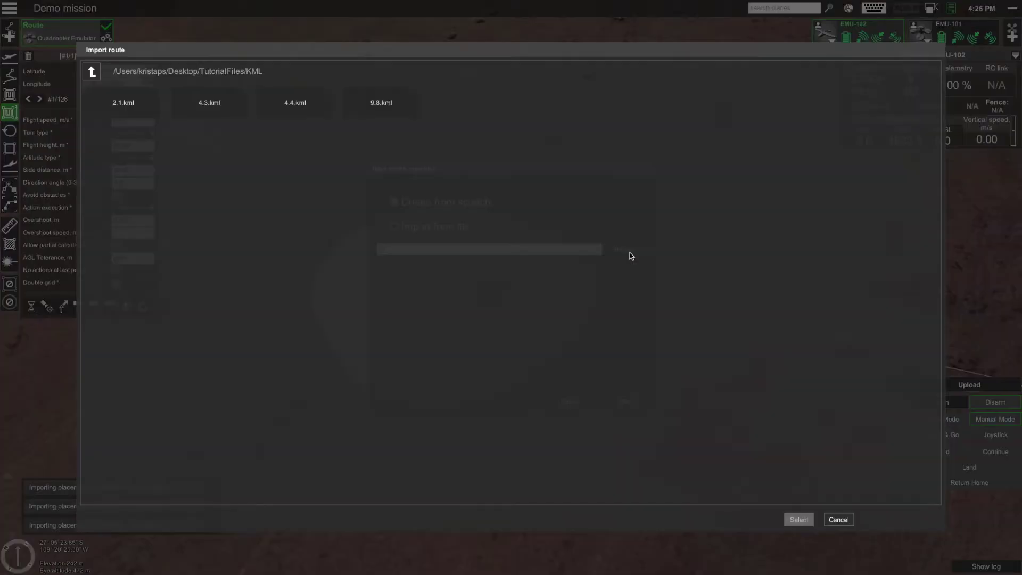
click(297, 110)
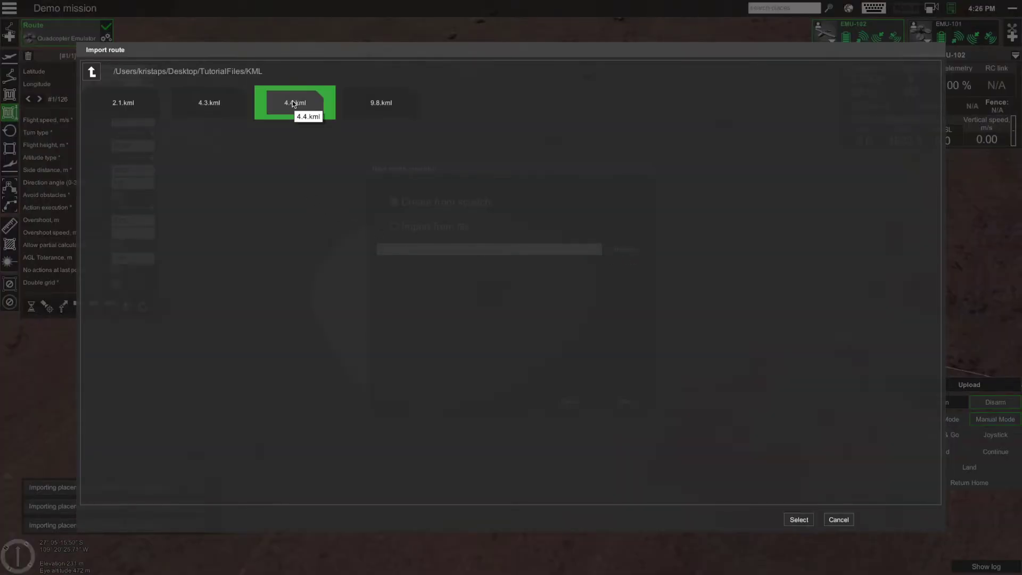
click(801, 521)
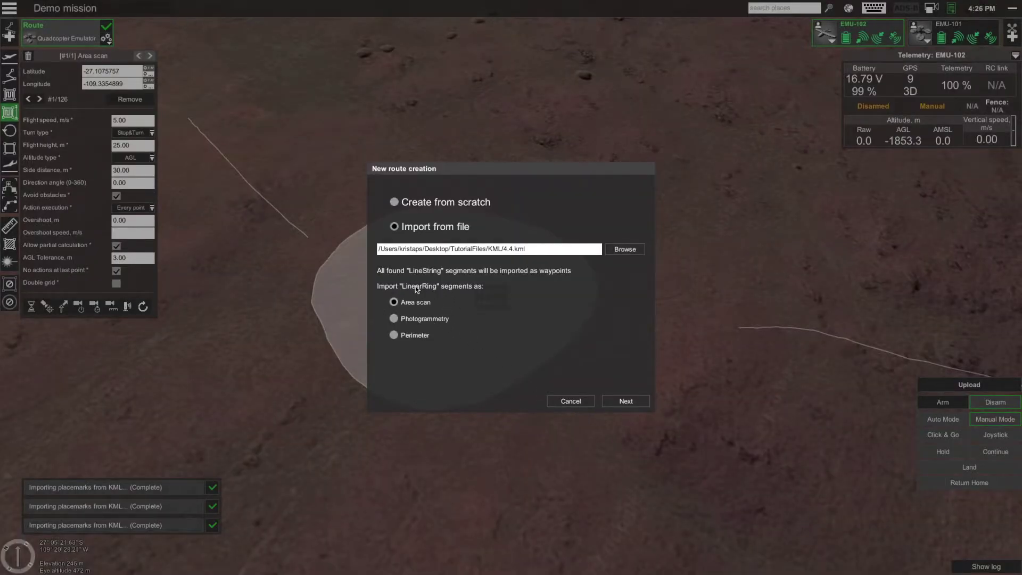
click(626, 401)
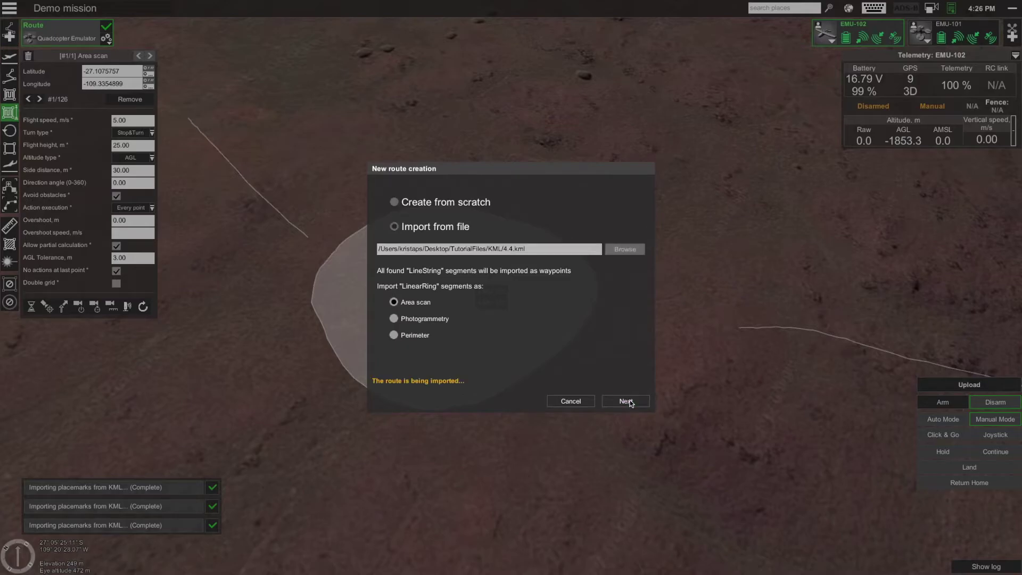
Assign the Quadcopter Emulator profile to the route from 4.4.kml and create it with the default route parameters.
click(589, 249)
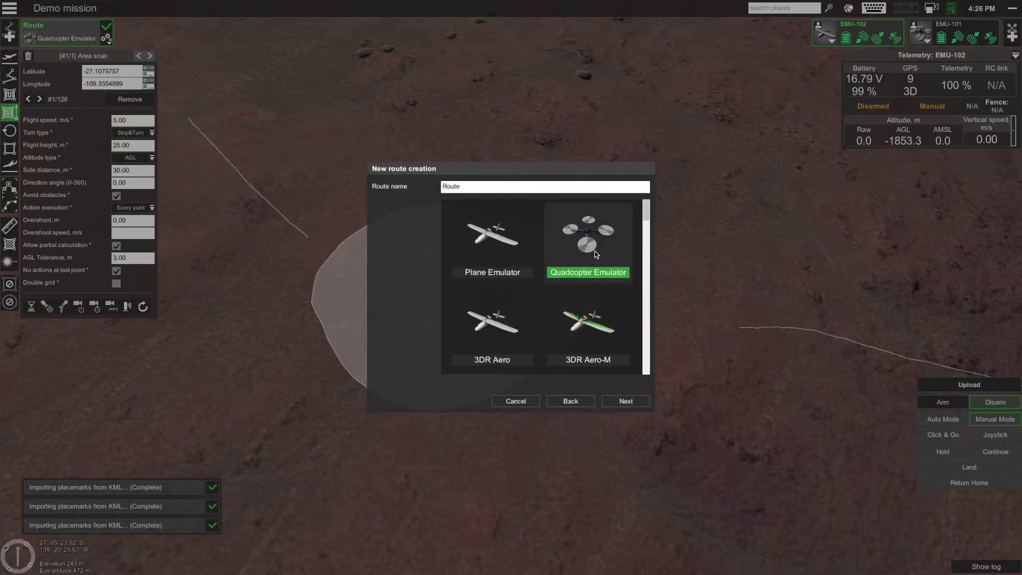
click(626, 401)
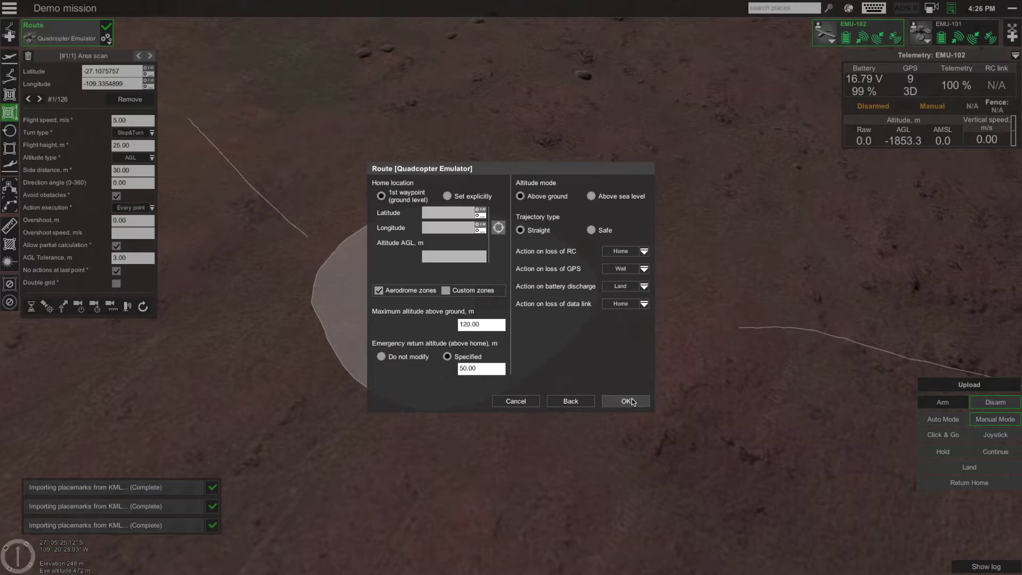
click(626, 402)
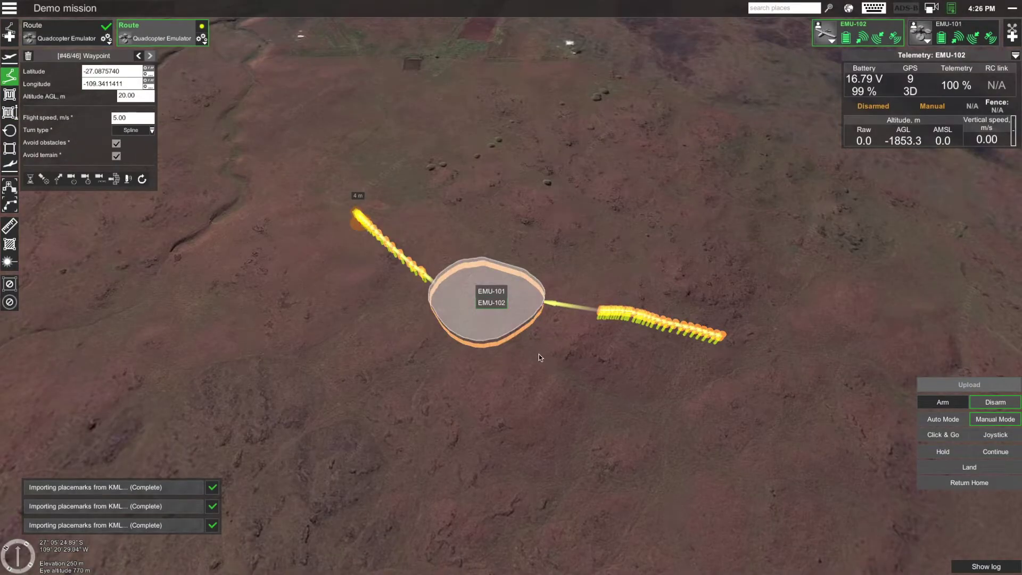
scroll(539, 354, down, 3)
drag(530, 382, 495, 411)
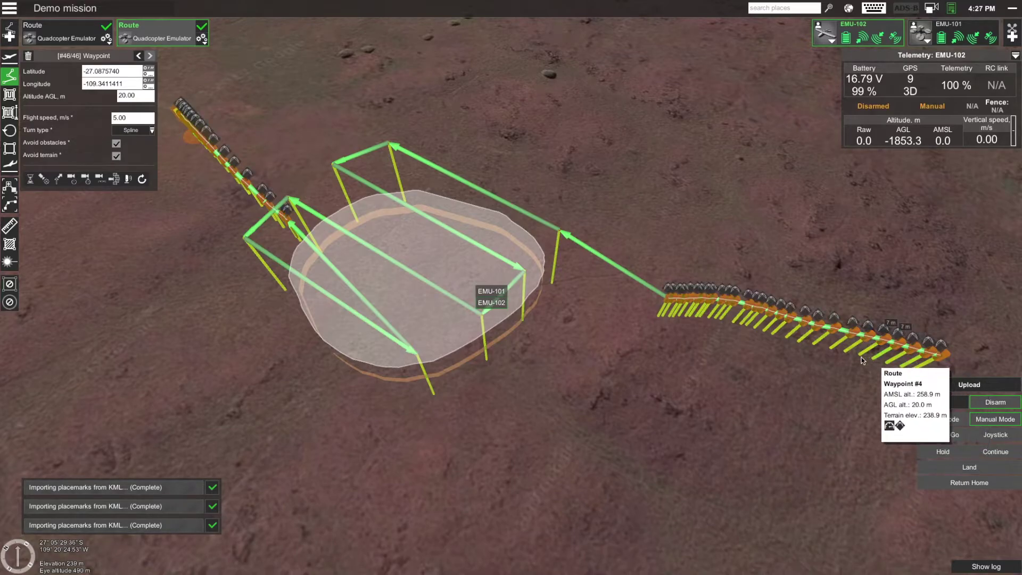
right_drag(593, 434, 401, 451)
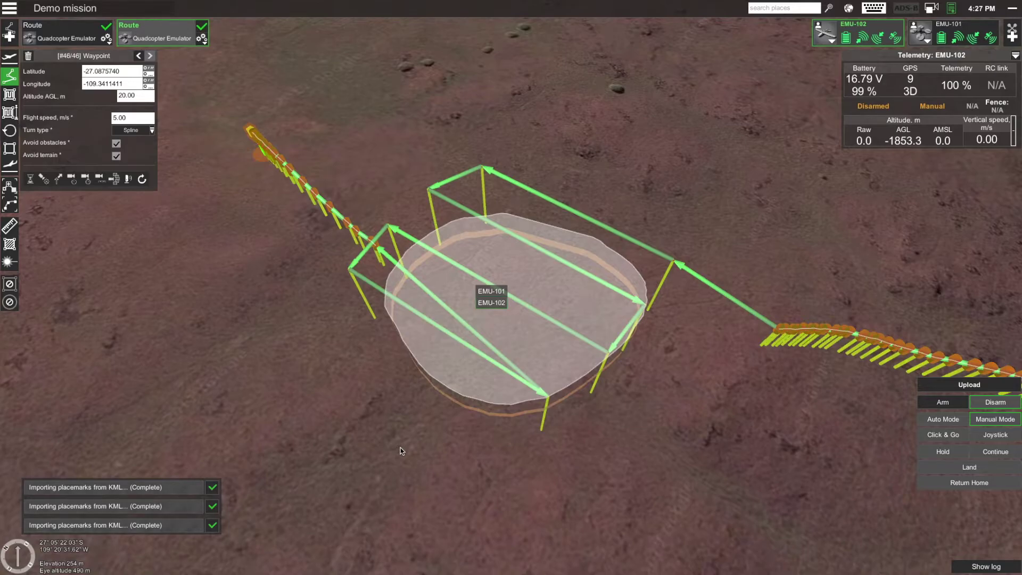
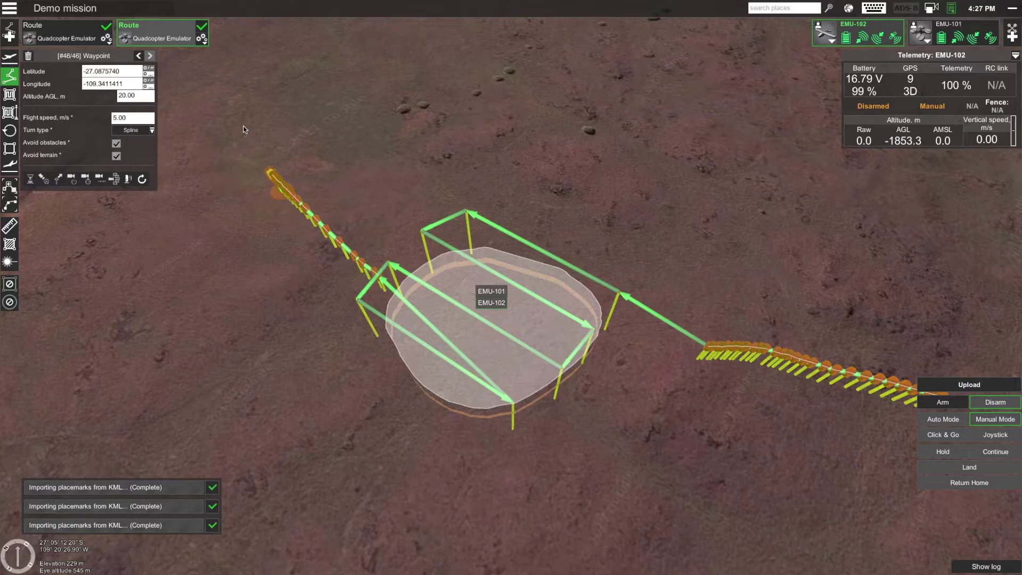
Delete the route made from 4.4.kml together with its polygon placemark and both line placemarks.
click(202, 39)
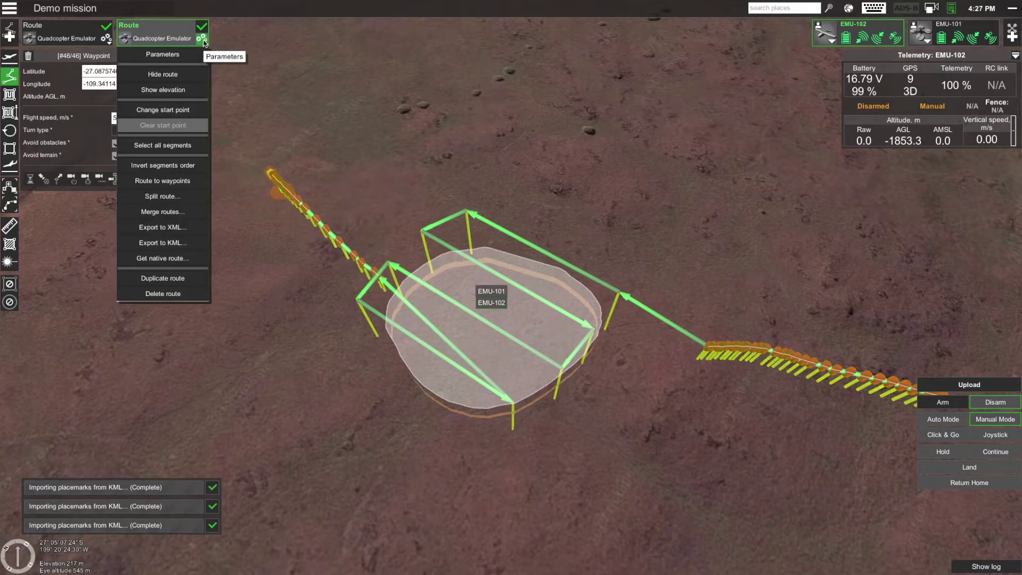
click(161, 294)
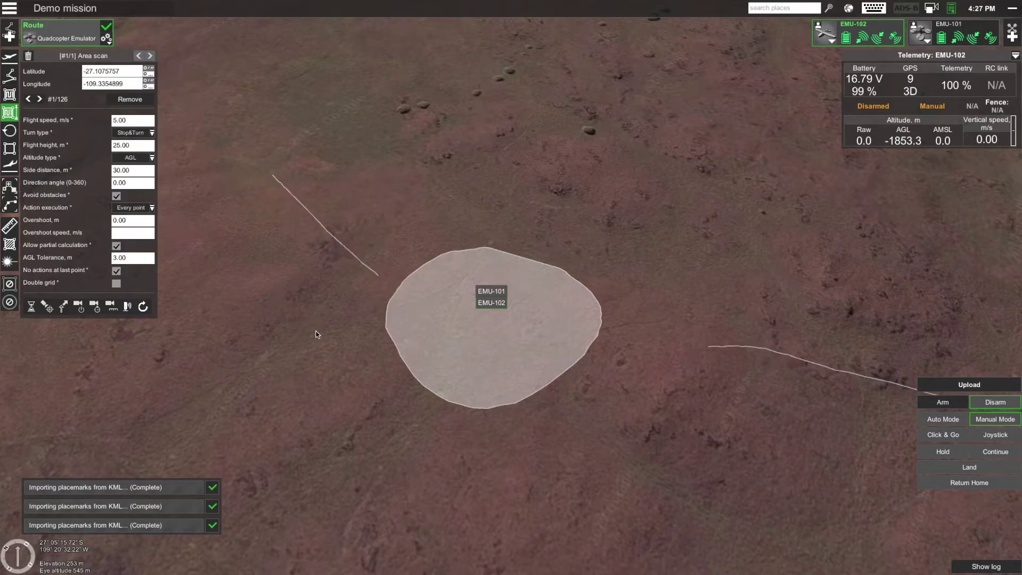
right_click(456, 355)
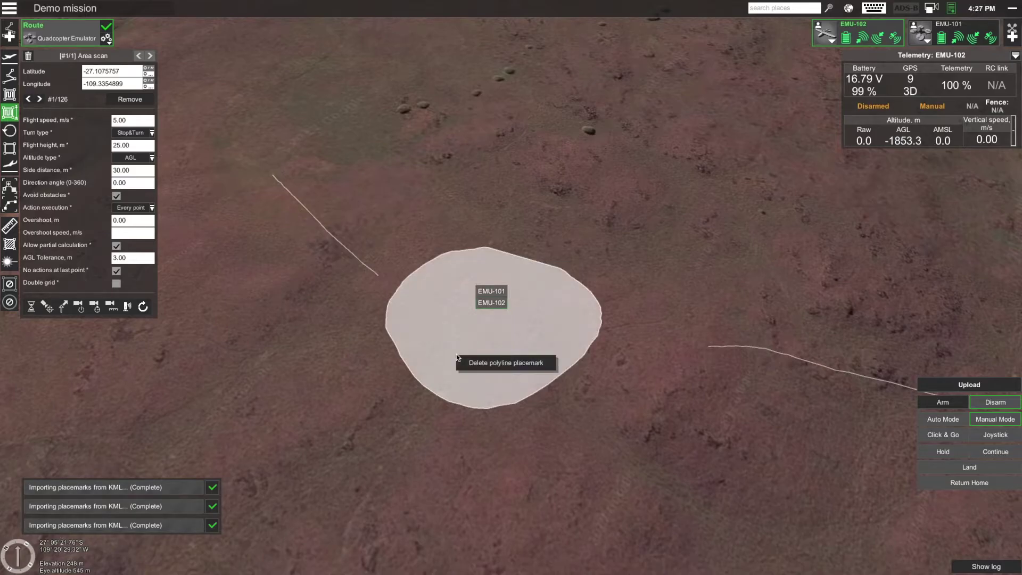
click(477, 364)
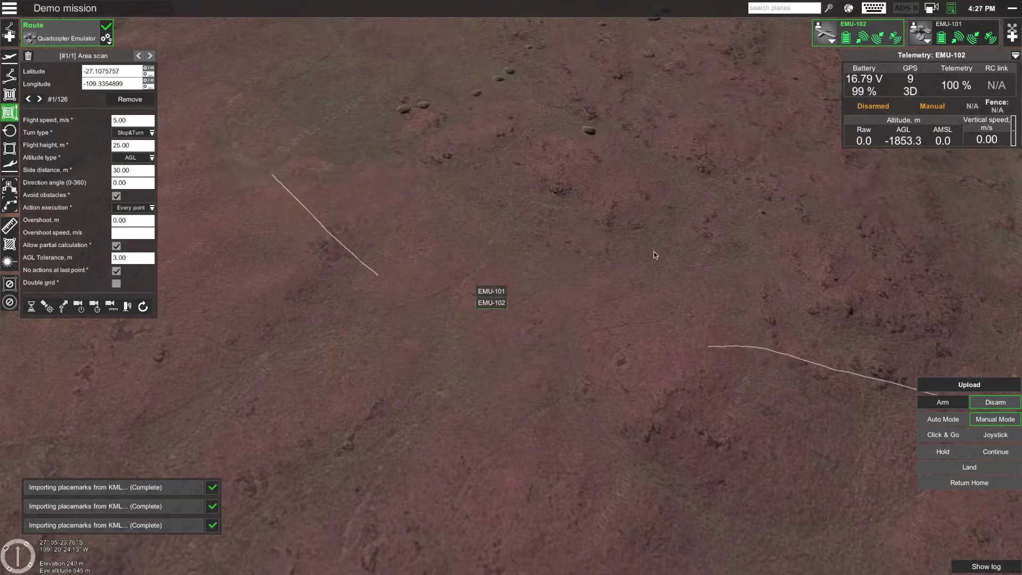
right_click(714, 347)
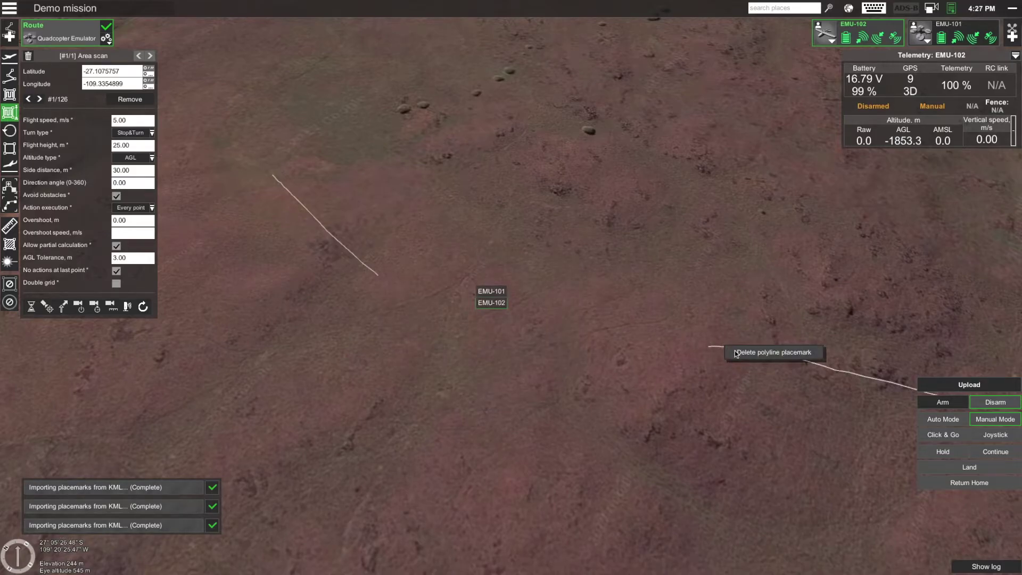
click(767, 352)
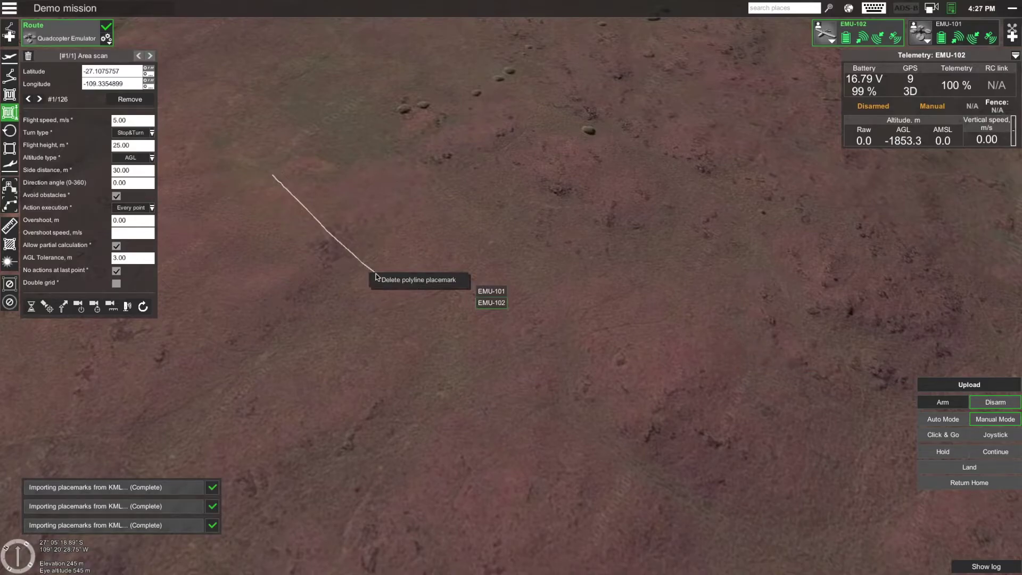
key(Delete)
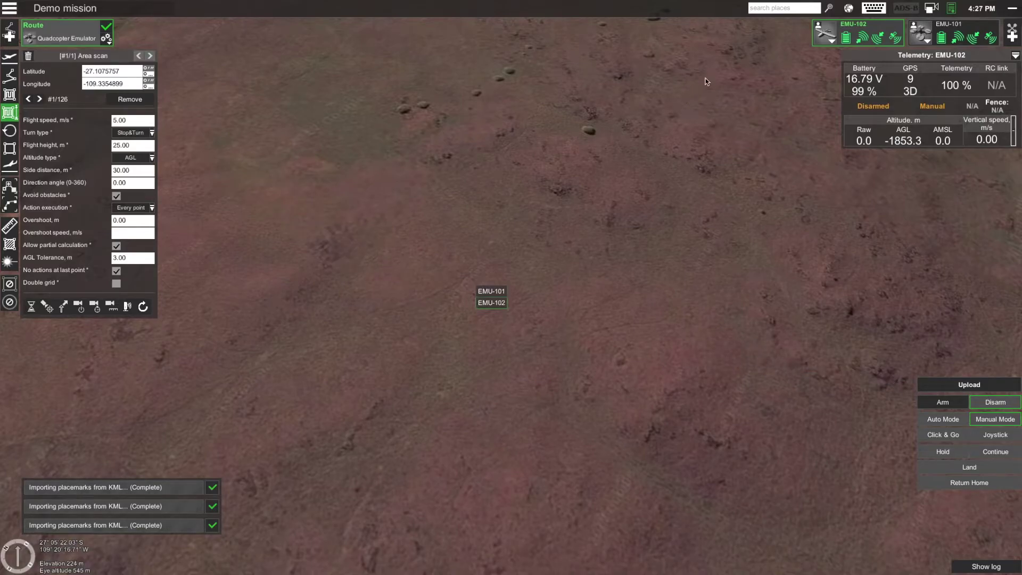
Import the polygon placemarks from the KML file 4.3.kml onto the map.
click(850, 8)
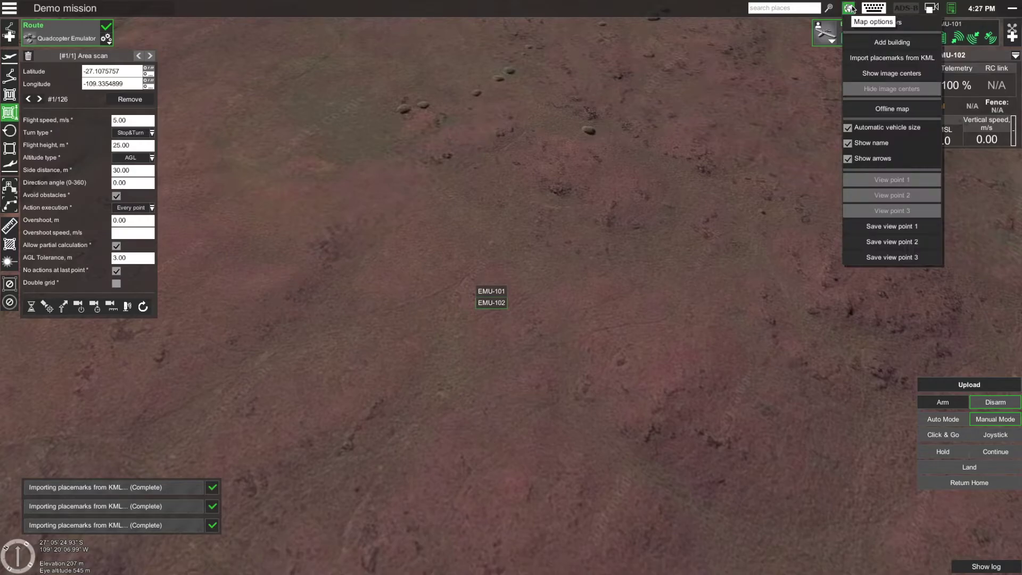
click(868, 55)
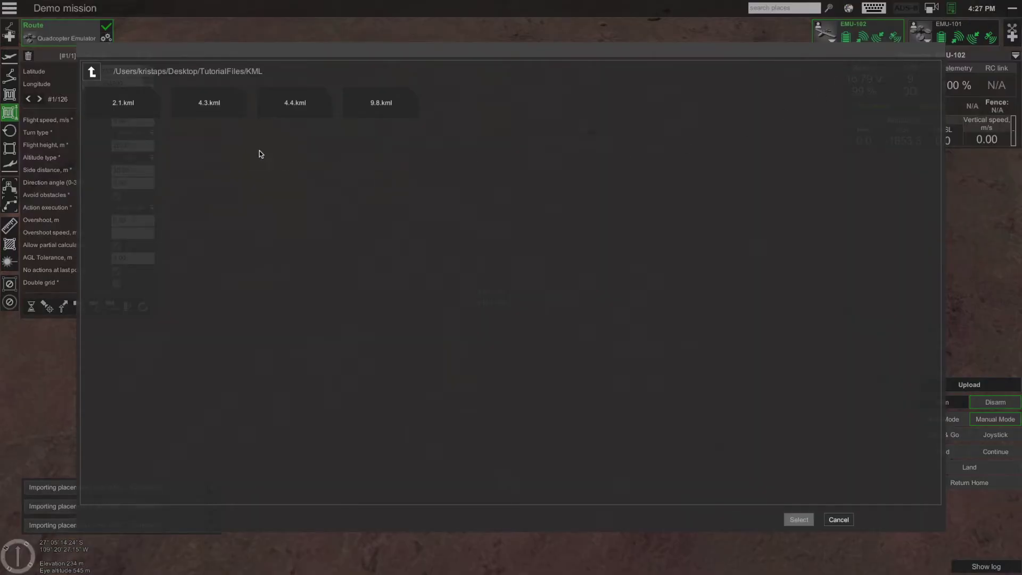
click(208, 103)
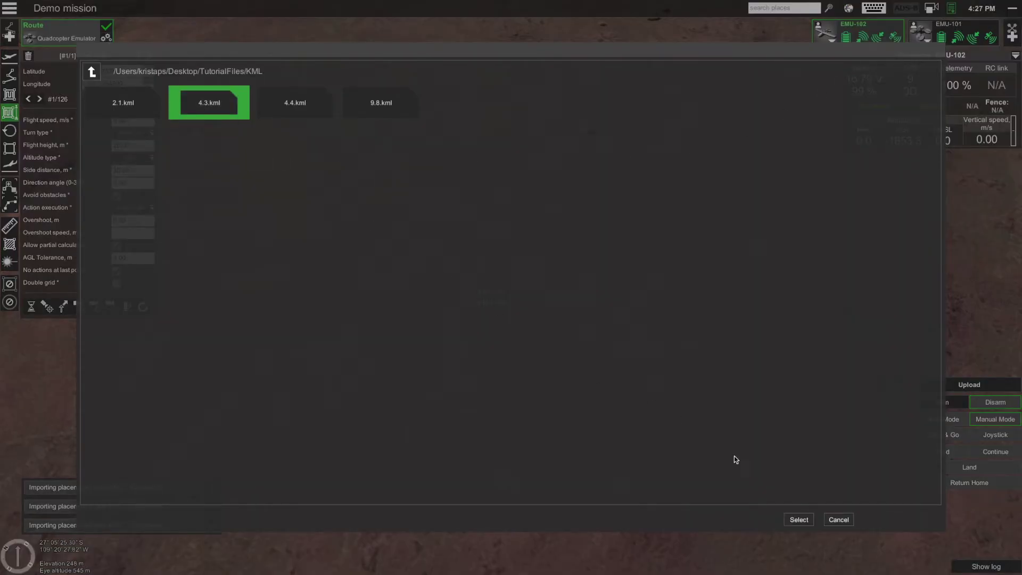
click(798, 520)
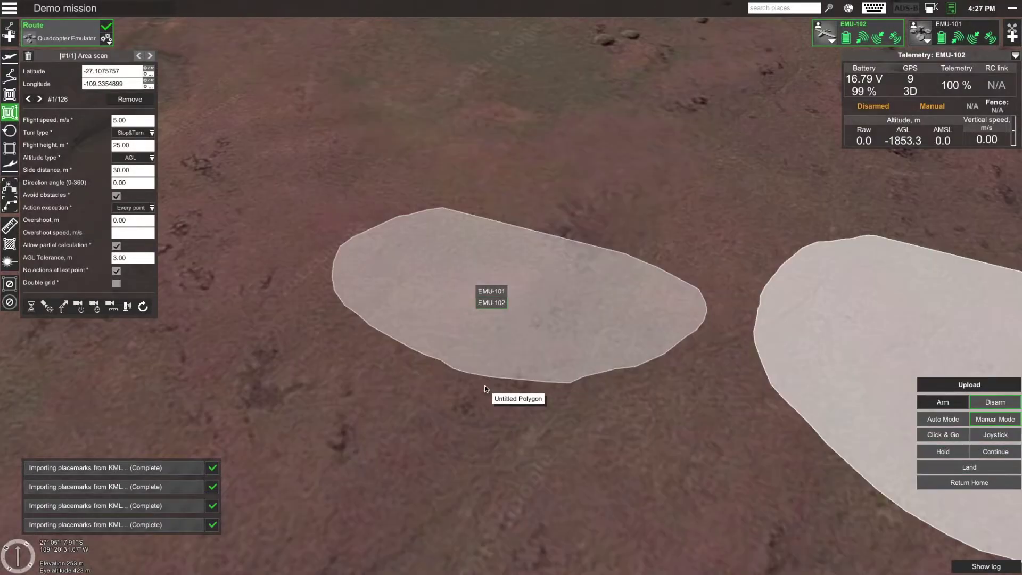
scroll(647, 453, down, 3)
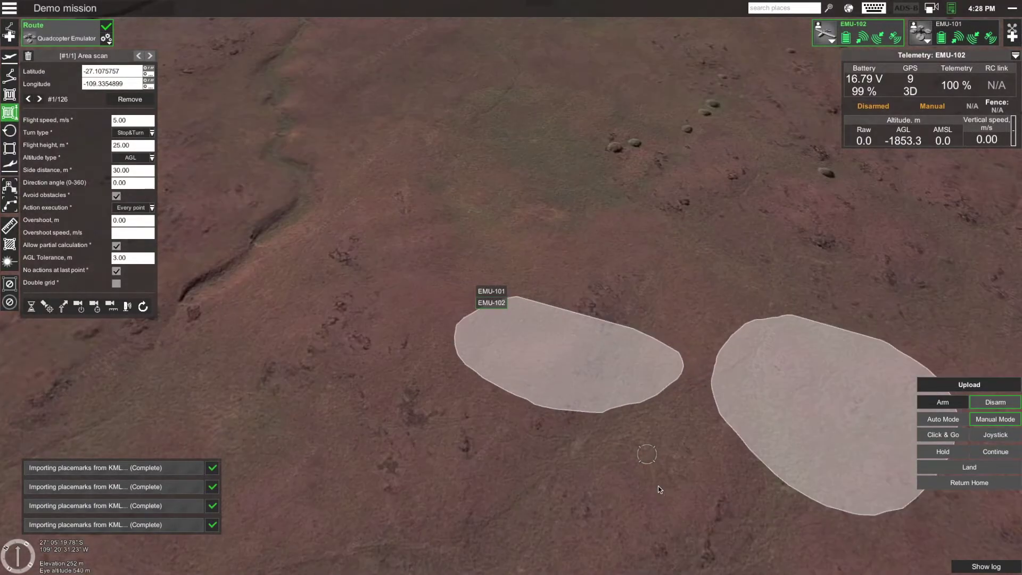
drag(659, 471, 487, 420)
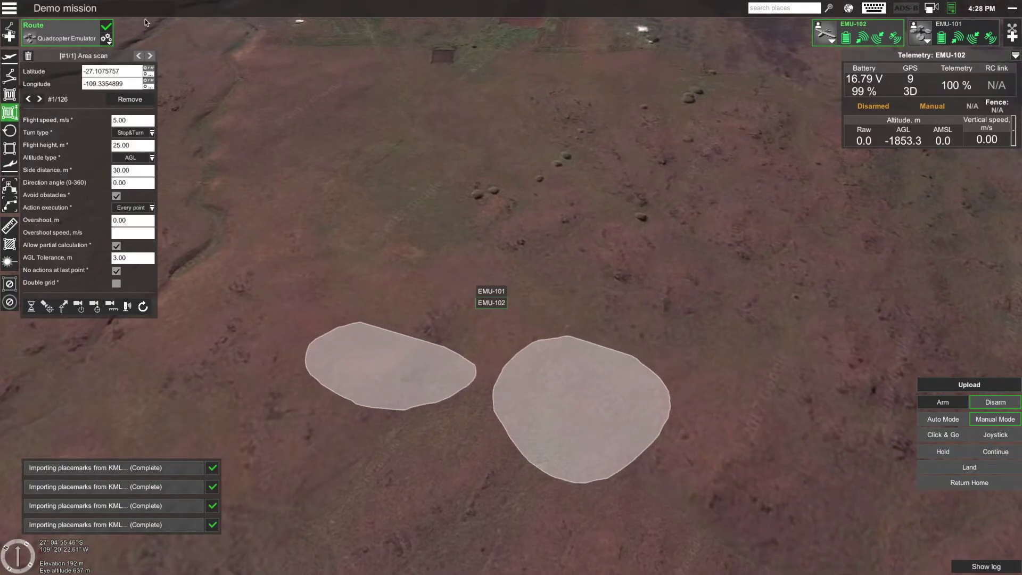
Start a new route imported from 4.3.kml, bringing in its LinearRing segments as area scans.
click(9, 33)
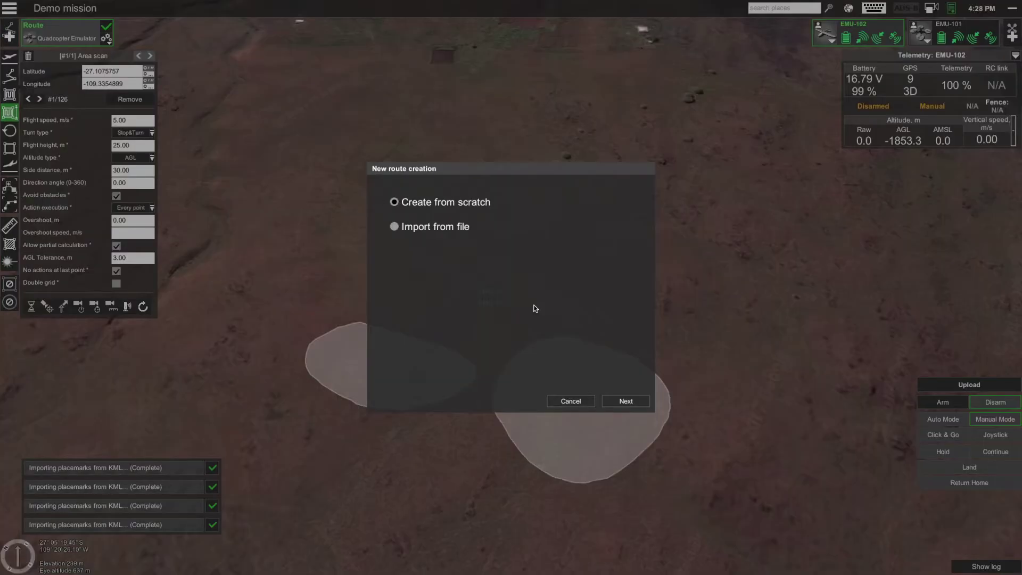
click(448, 229)
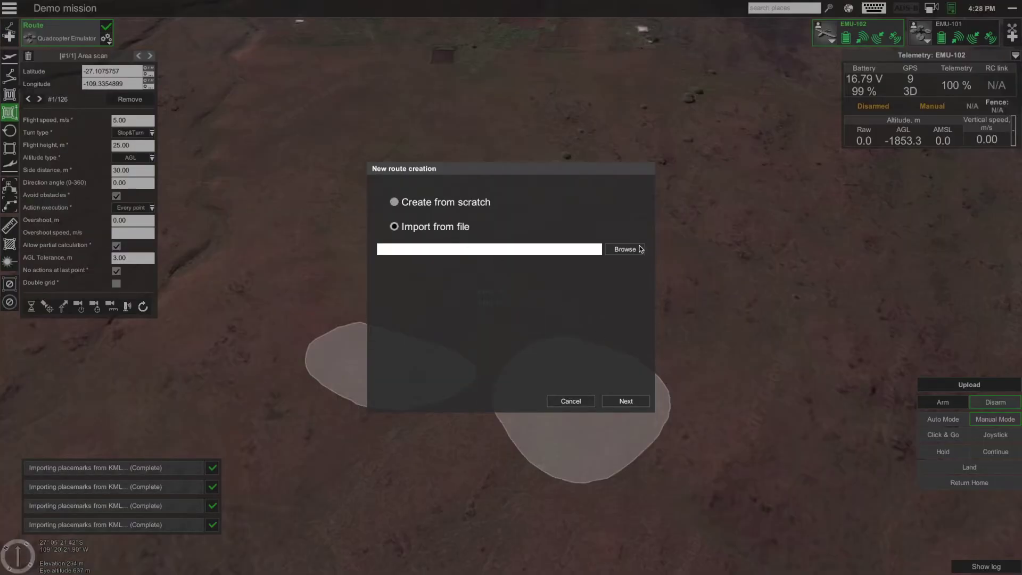
click(633, 249)
click(207, 118)
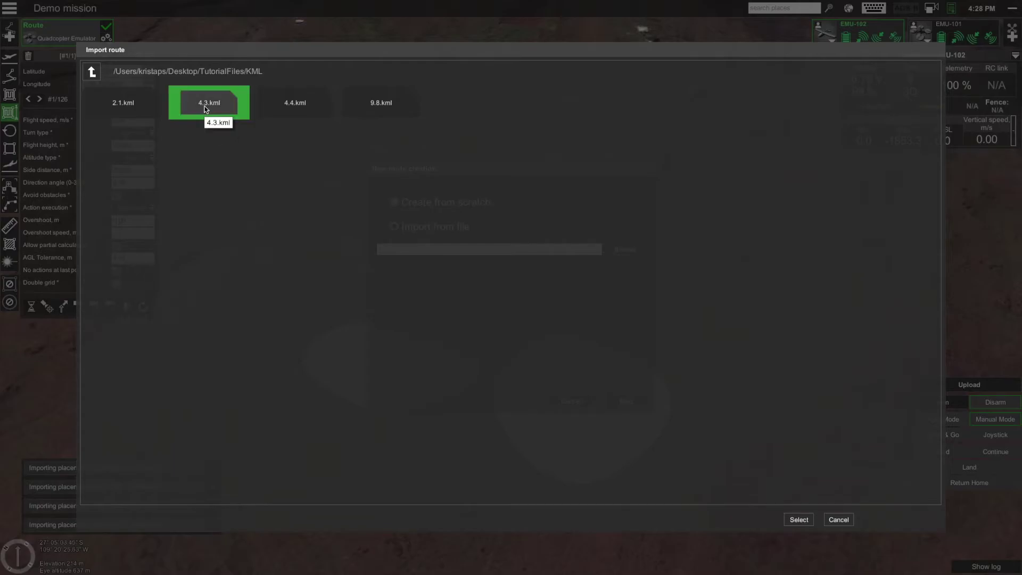
click(798, 521)
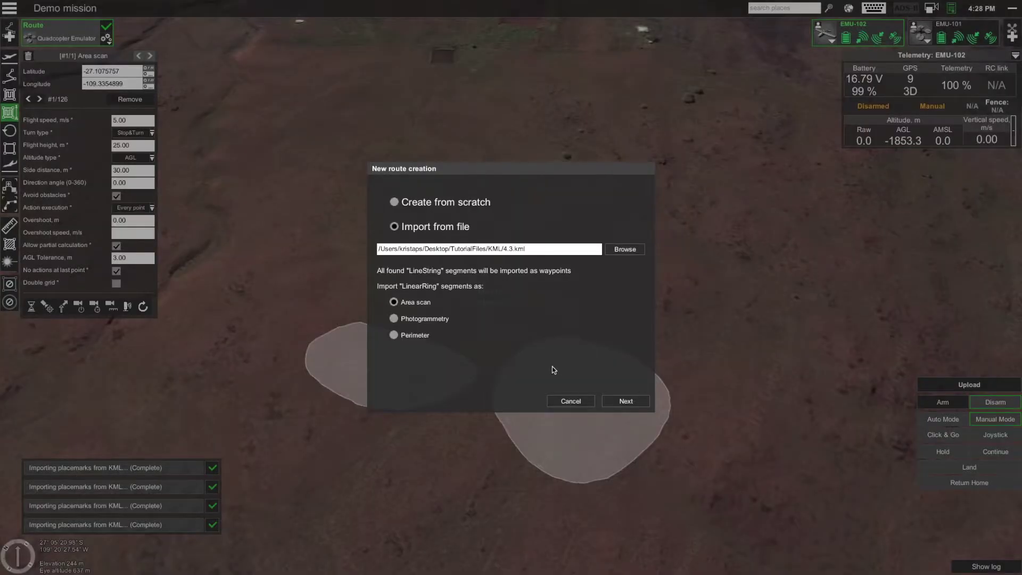
click(626, 402)
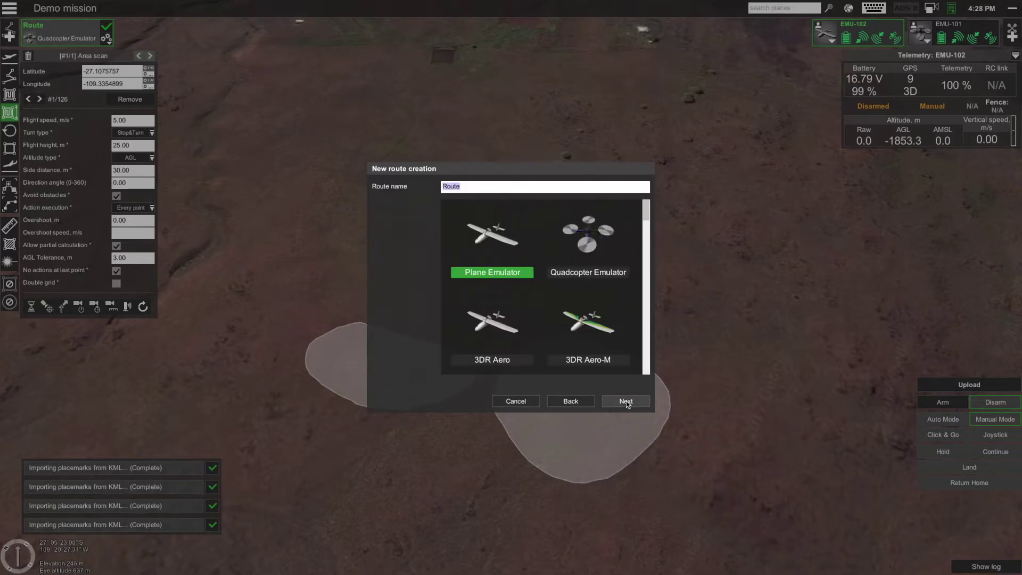
Assign the Quadcopter Emulator profile to the route from 4.3.kml, create it with the default parameters and check both area scan segments.
click(585, 250)
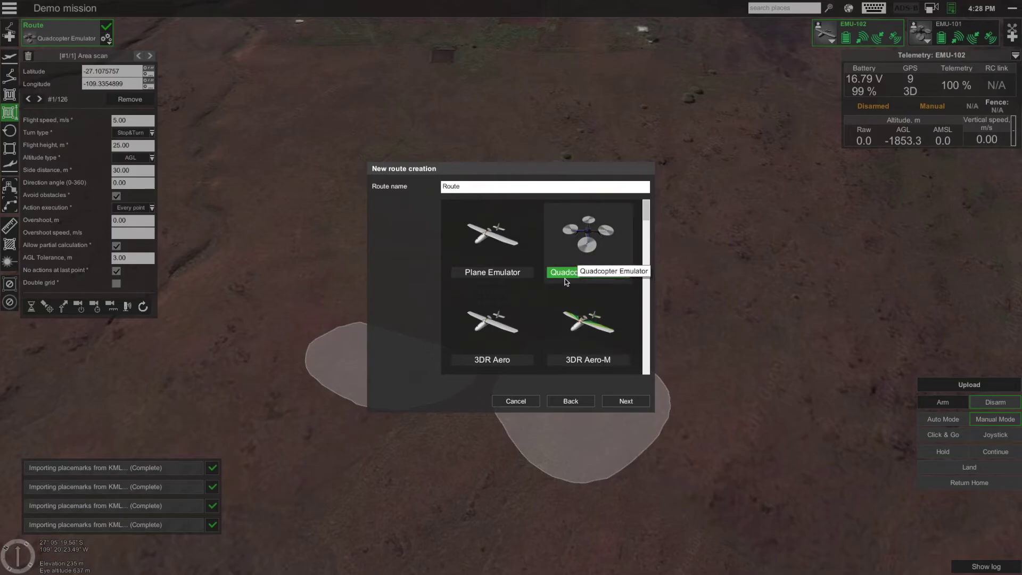
click(626, 402)
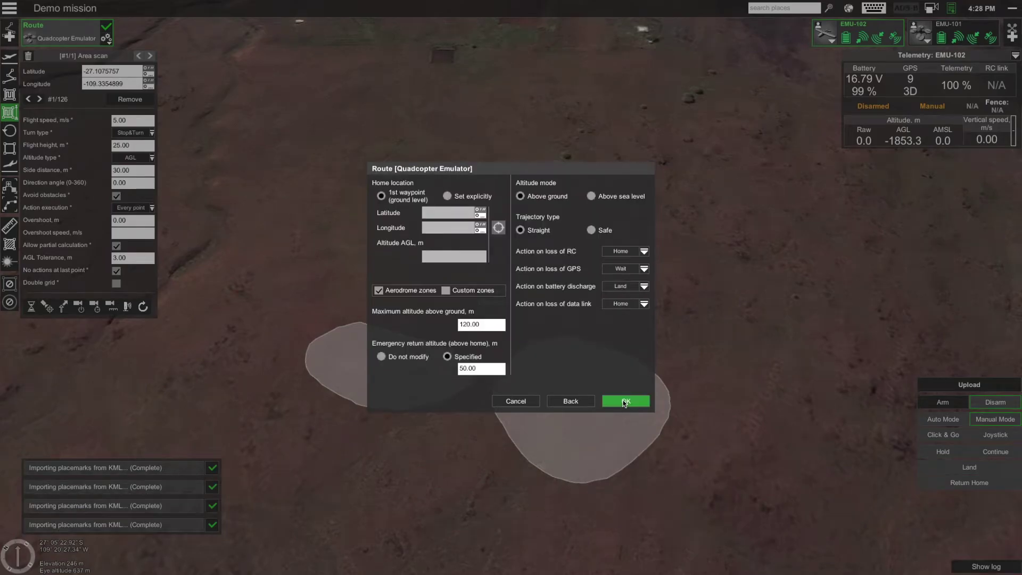
click(624, 400)
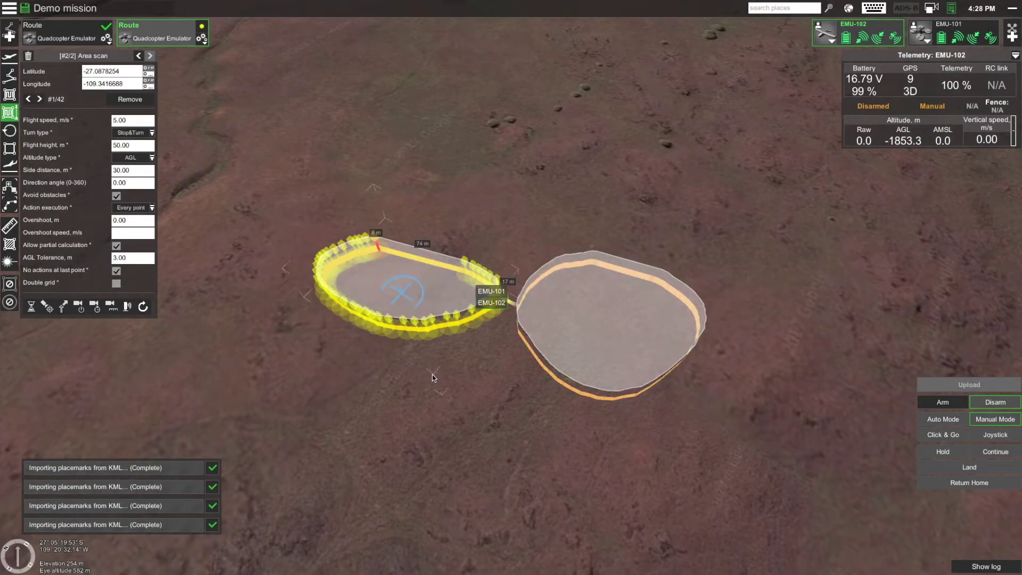
scroll(434, 378, up, 5)
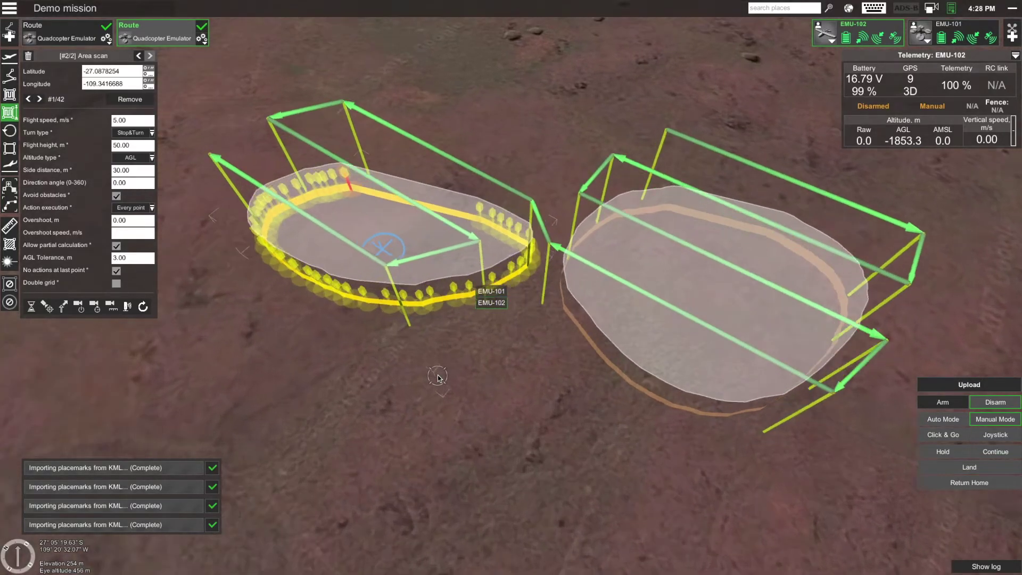
scroll(495, 388, down, 2)
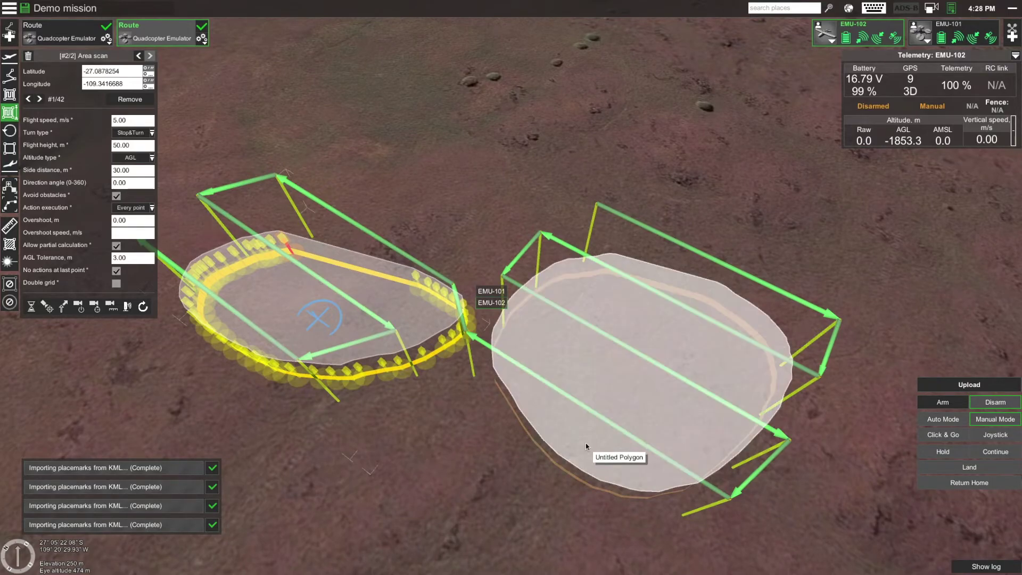
click(139, 56)
click(150, 55)
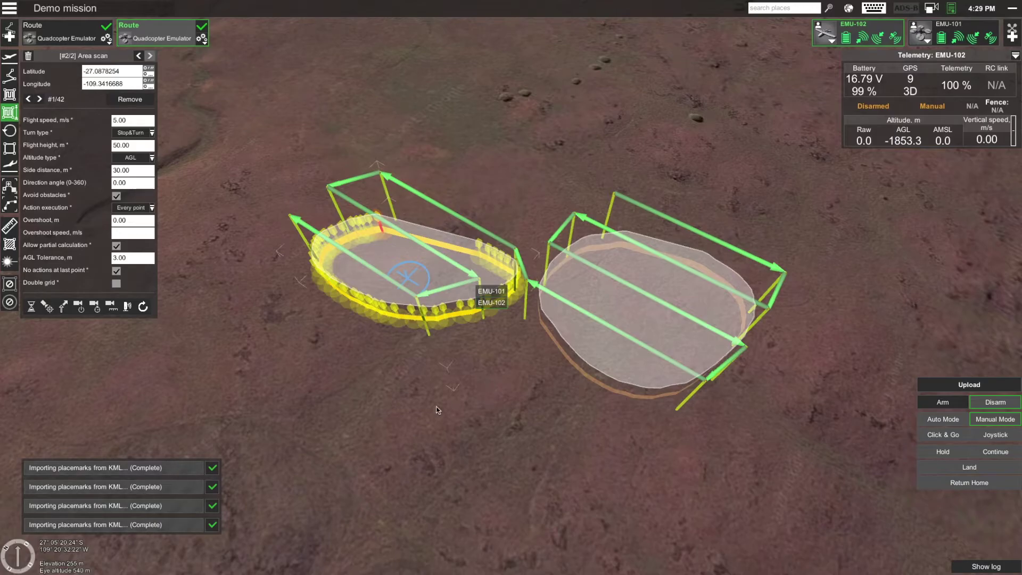
drag(486, 415, 392, 416)
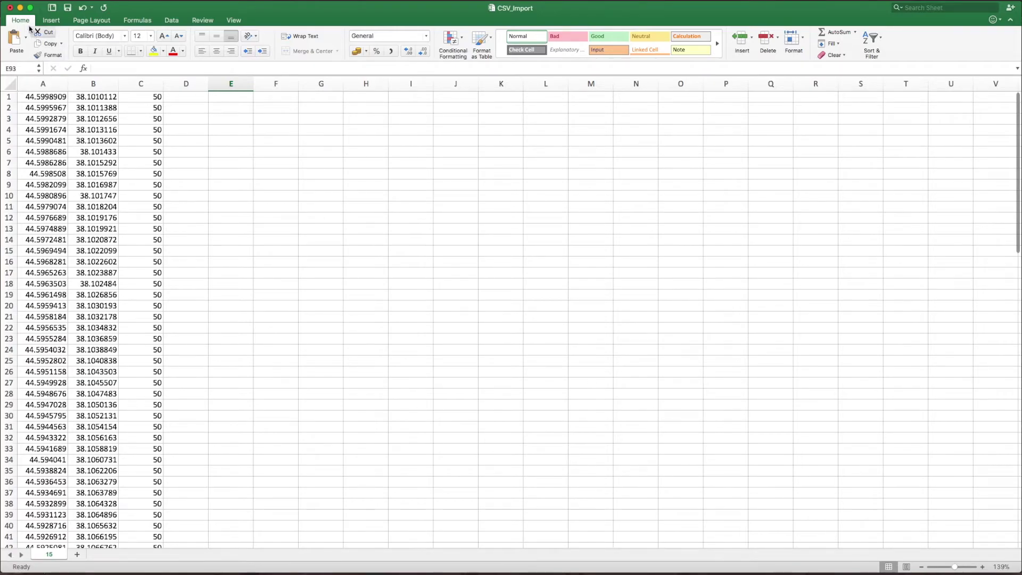
Leave the spreadsheet and start a new route in the mission planner imported from CSV_Import.csv in the TutorialFiles/CSV folder.
click(21, 9)
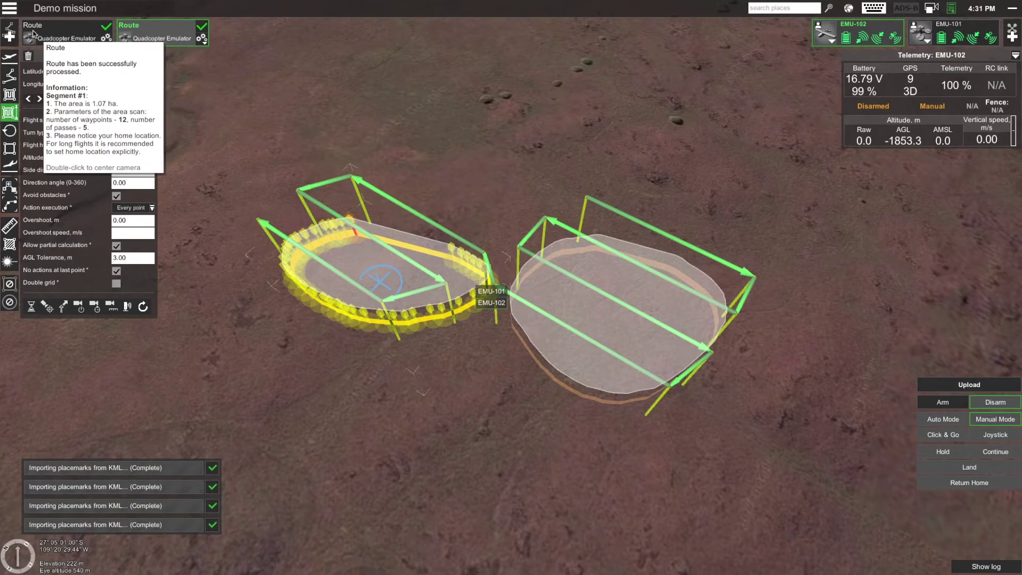
click(10, 34)
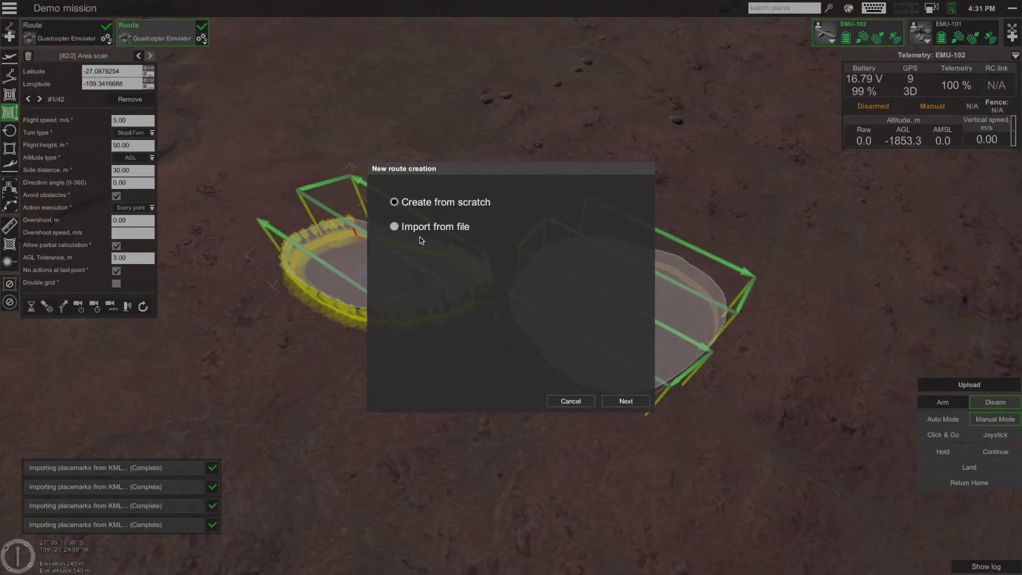
click(394, 227)
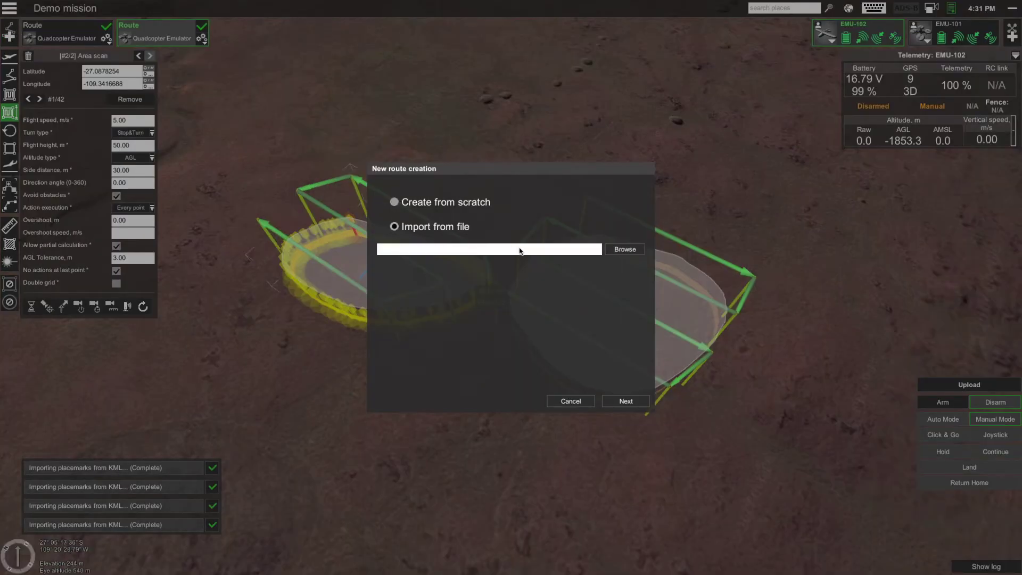
click(625, 249)
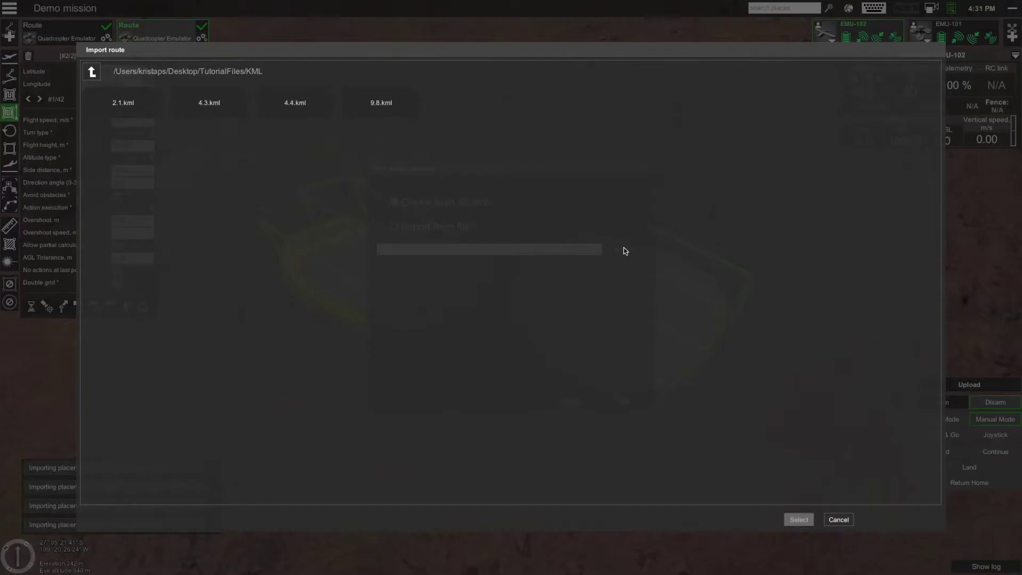
click(93, 71)
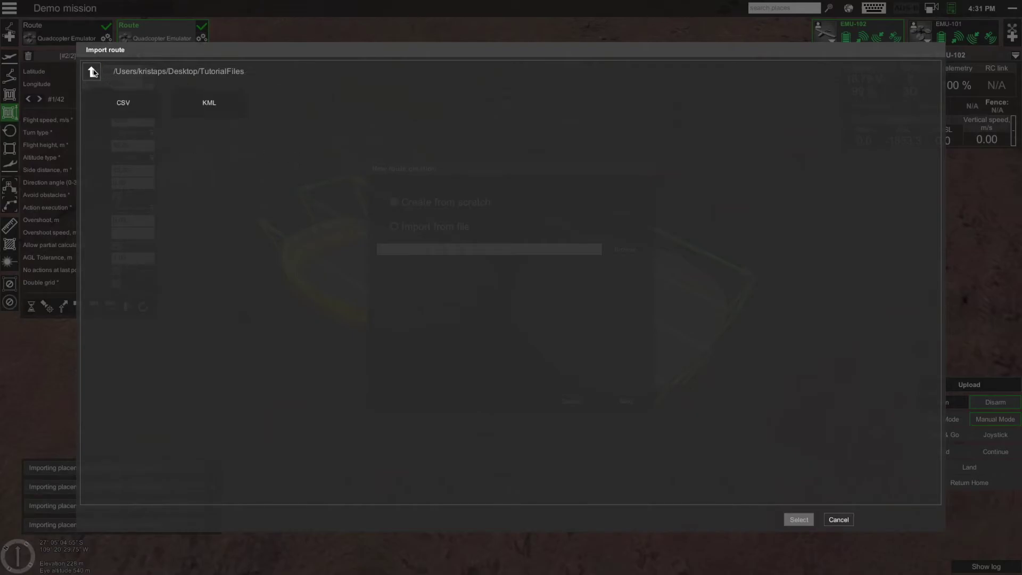
double_click(127, 102)
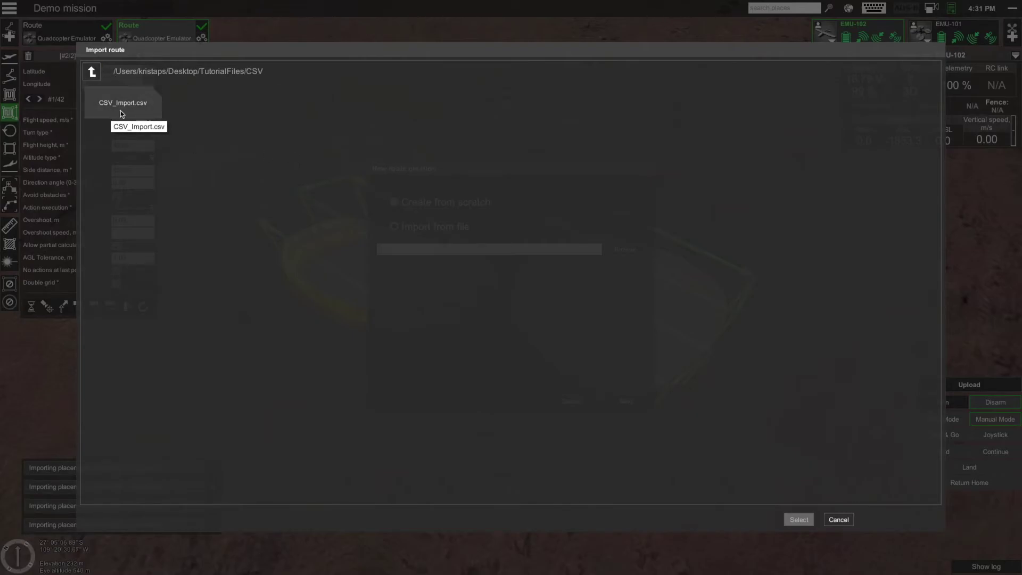
click(126, 109)
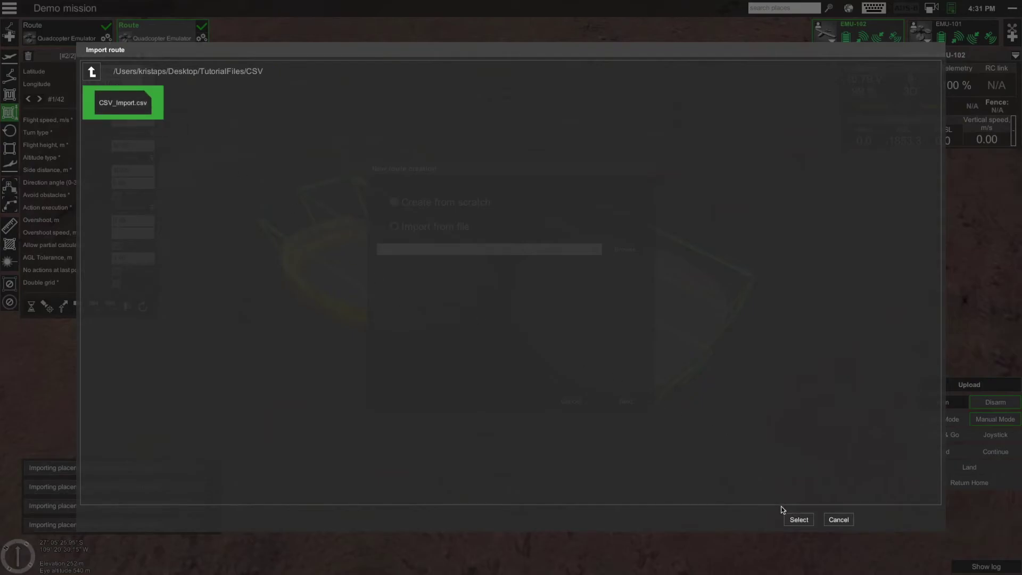
click(798, 519)
click(626, 402)
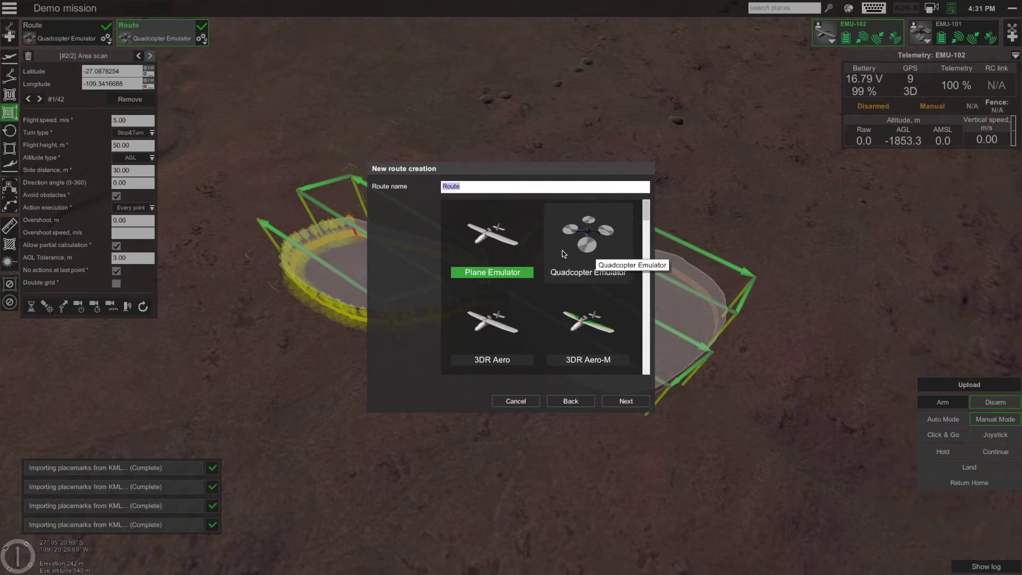
Assign the Quadcopter Emulator profile to the route from CSV_Import.csv, create it and inspect its waypoints along the hillside.
click(589, 247)
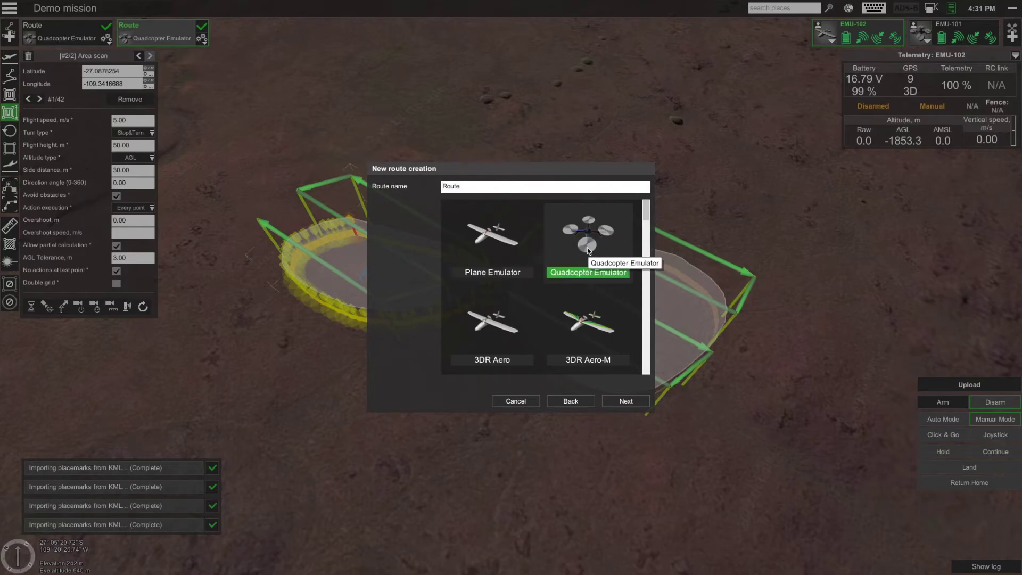
click(626, 401)
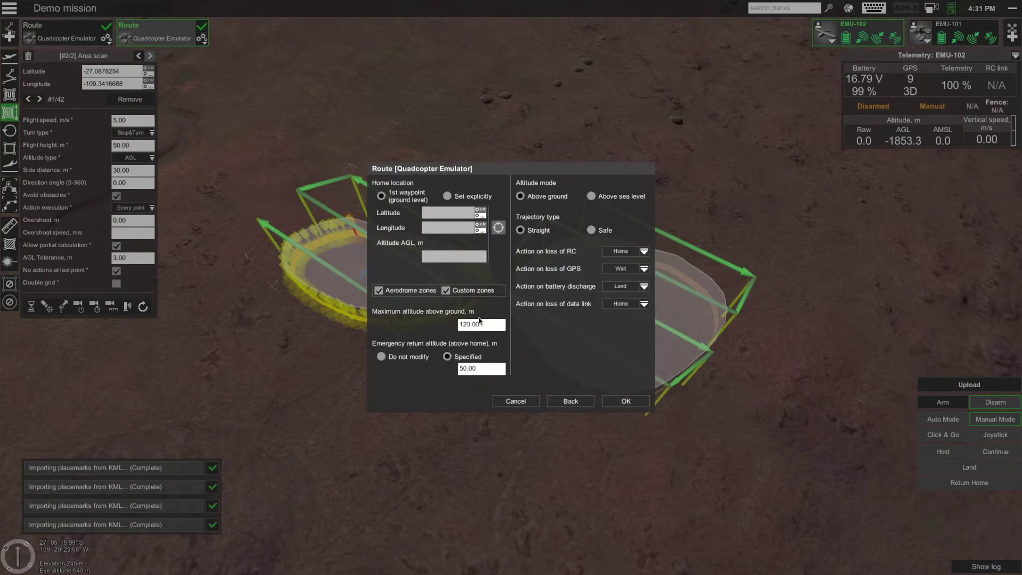
click(625, 401)
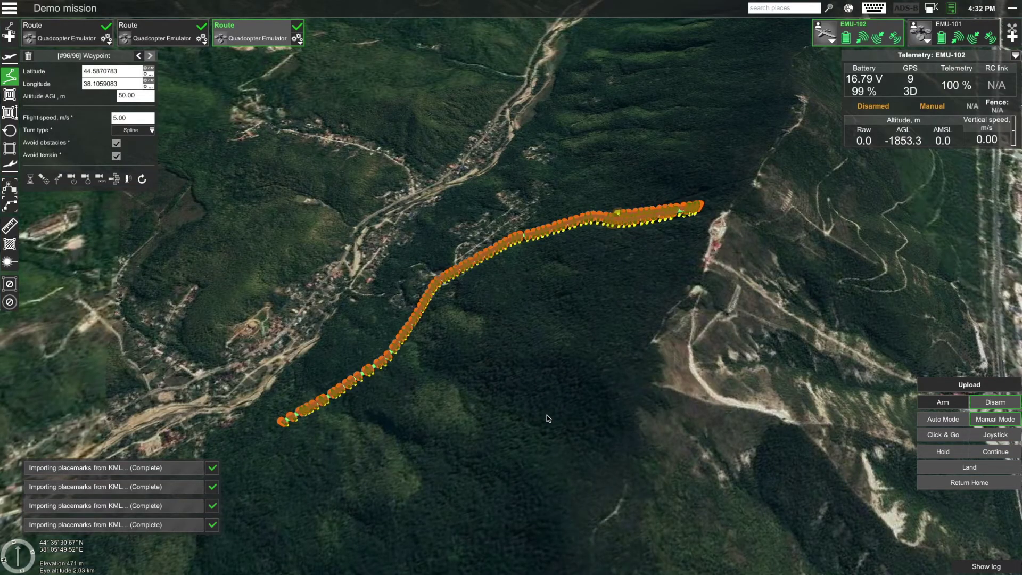
scroll(297, 463, up, 3)
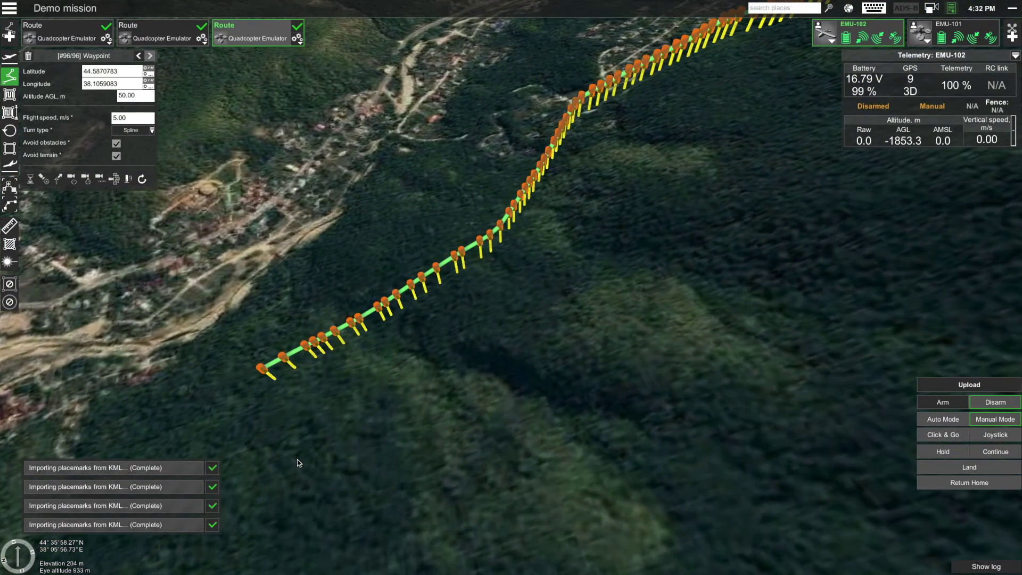
drag(488, 270, 588, 343)
drag(680, 324, 444, 381)
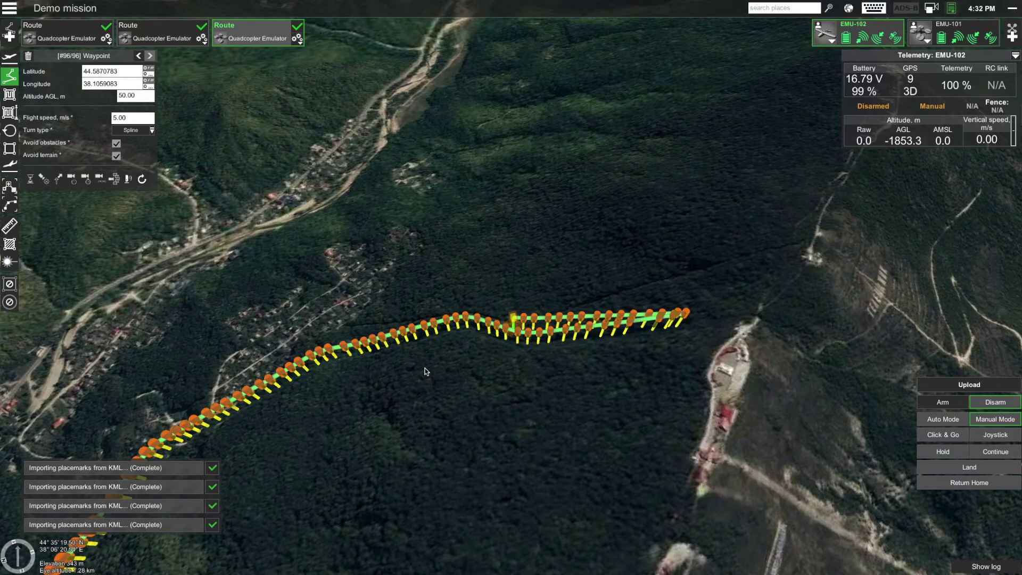
Select all waypoints of the CSV route and set their turn type to Stop&Turn.
key(ctrl+a)
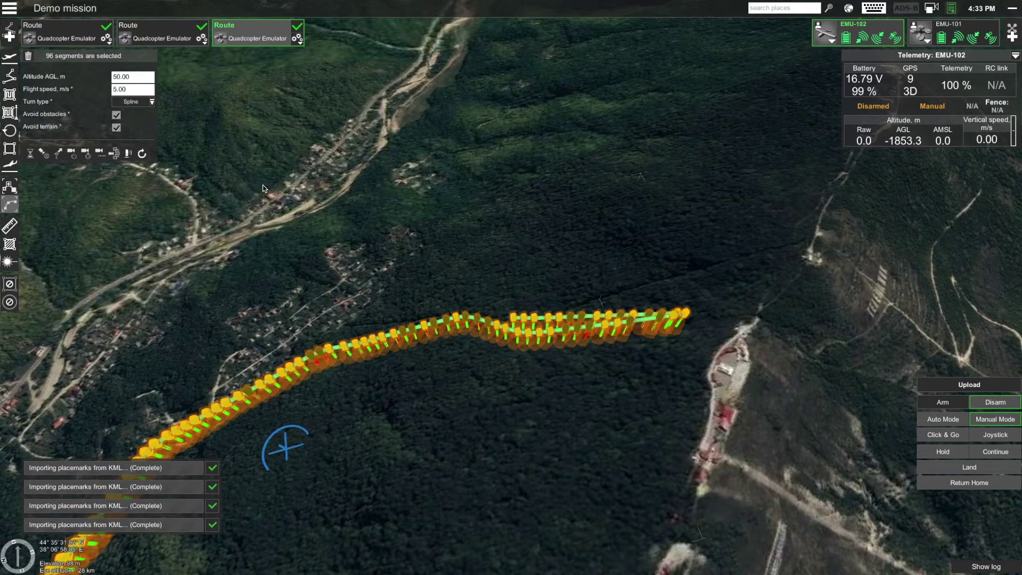
mouse_move(359, 354)
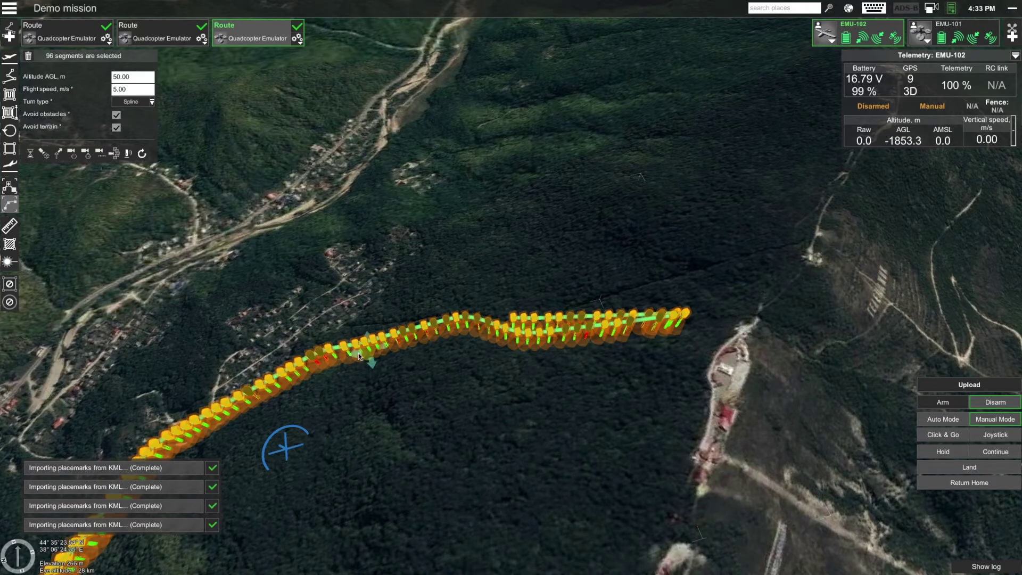
click(132, 104)
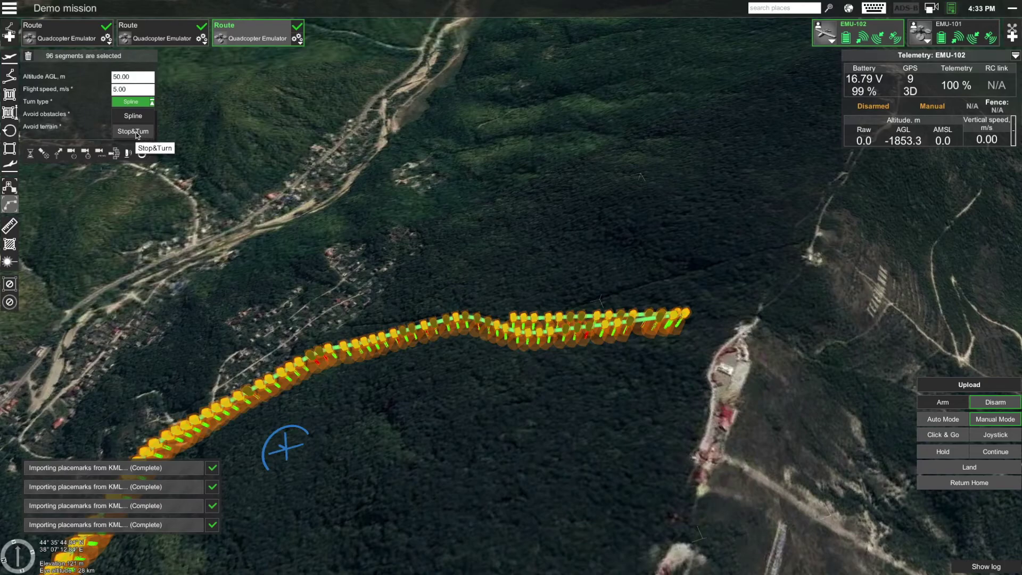
click(137, 134)
Set the altitude AGL of all selected waypoints to 40 m and their flight speed to 7 m/s, then clear the selection.
click(132, 78)
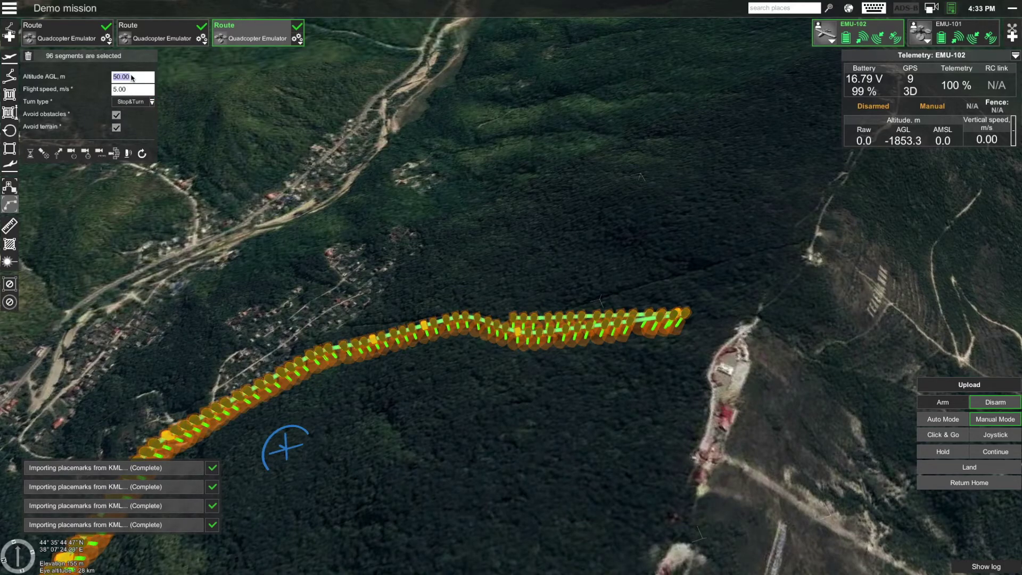
text(40)
key(Return)
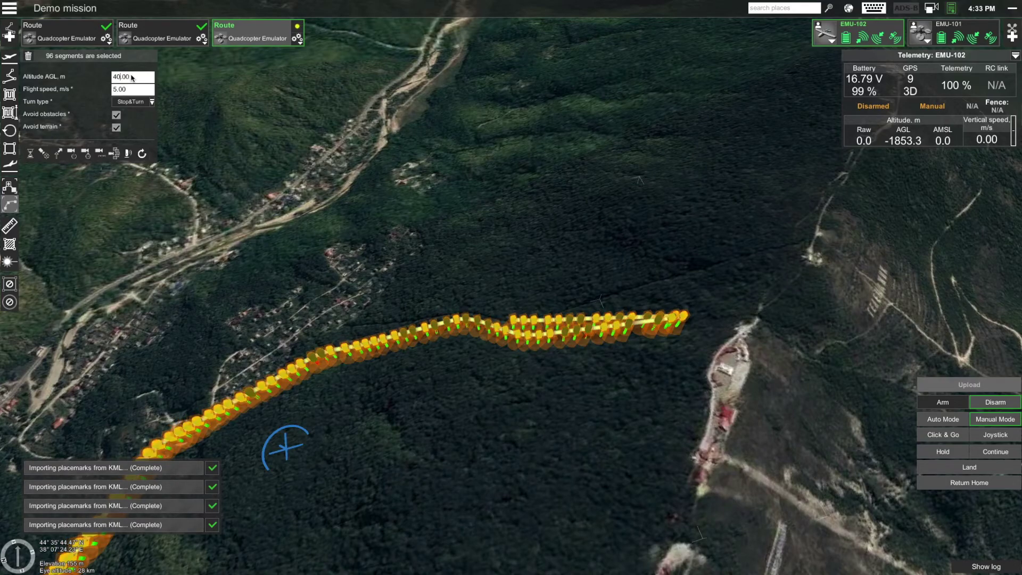
click(130, 89)
text(7)
key(Return)
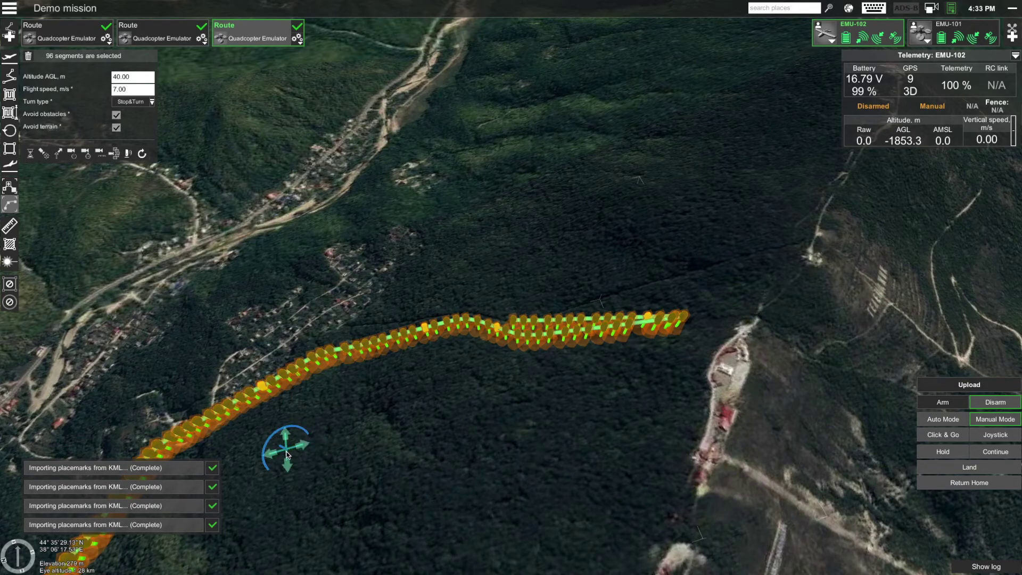
click(407, 336)
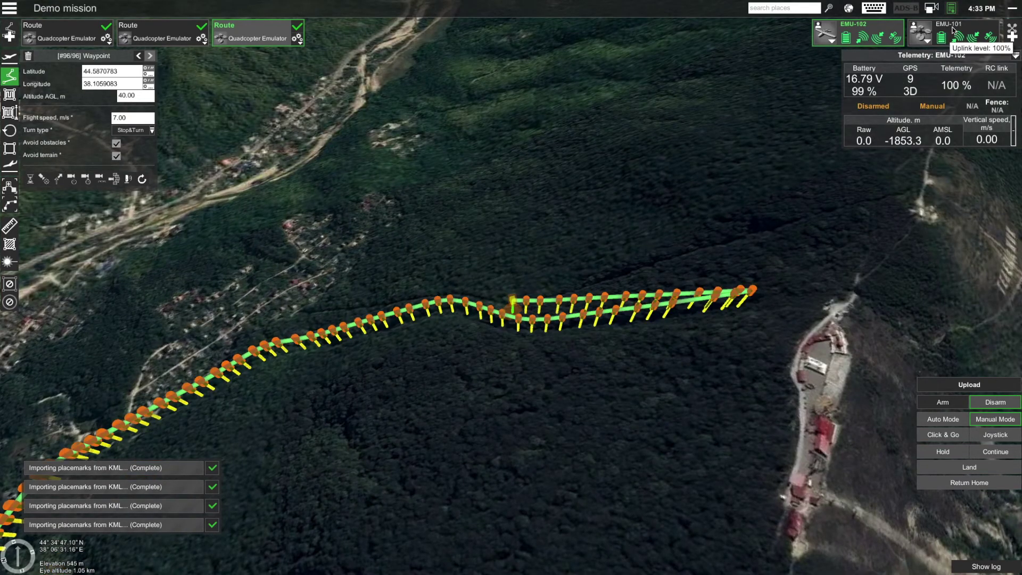
Make EMU-101 the active vehicle and upload the CSV route to it.
click(949, 32)
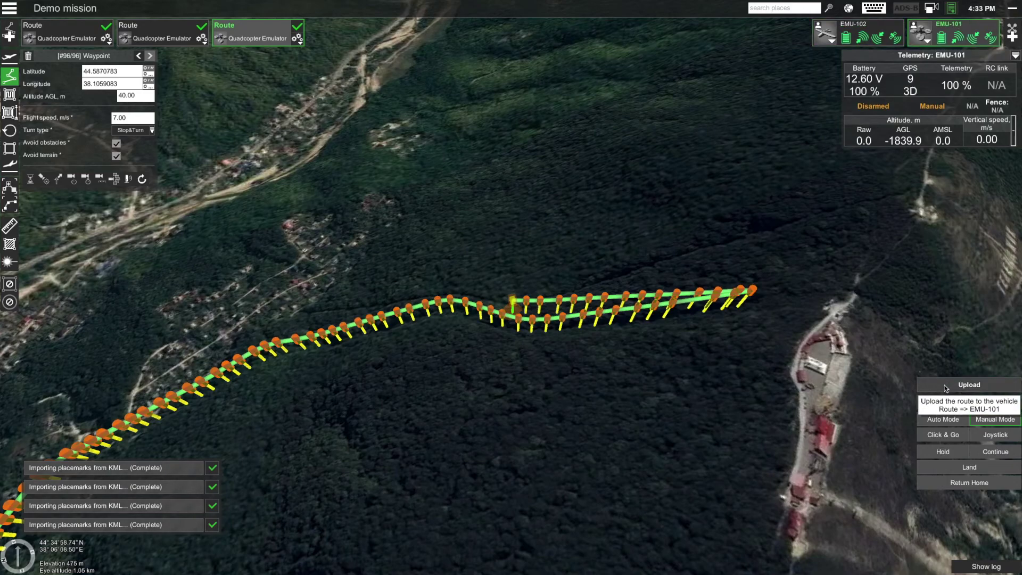
click(969, 384)
click(887, 385)
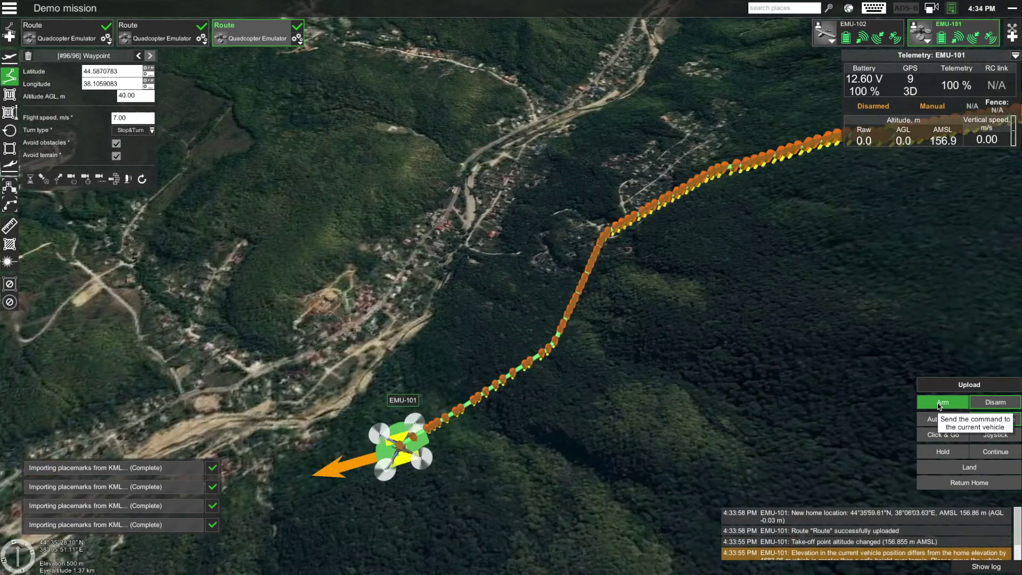
Arm EMU-101 and send it the Auto Mode command.
click(943, 402)
click(888, 406)
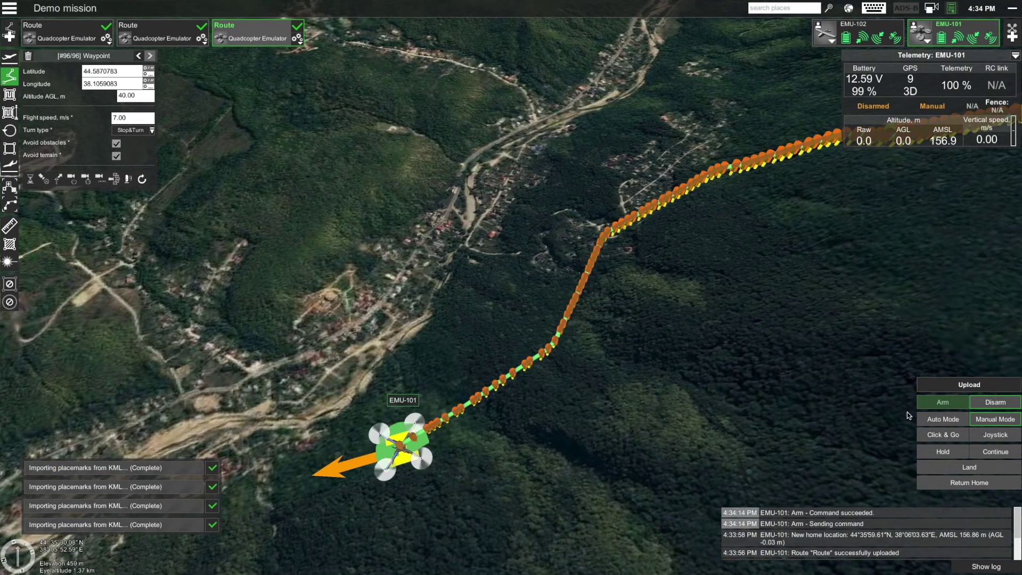
click(952, 421)
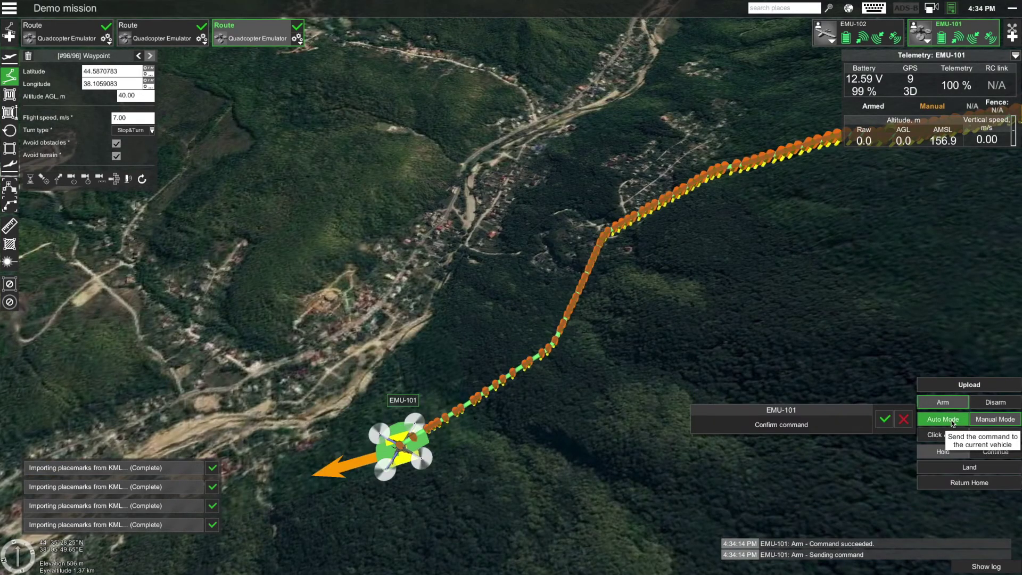